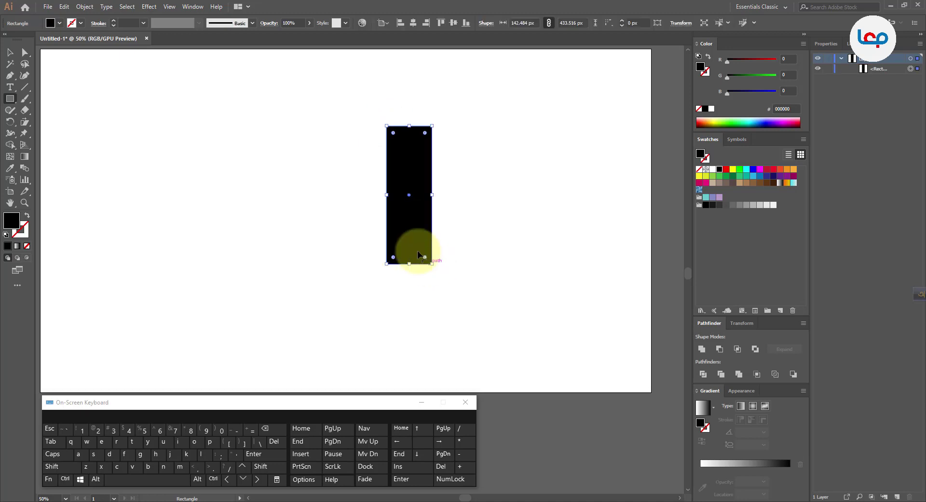
Stretch the black rectangle upward to about 465 px high and shear it leftward at the top to about 285 px overall width
{"action": "left_click", "coordinate": [11, 53]}
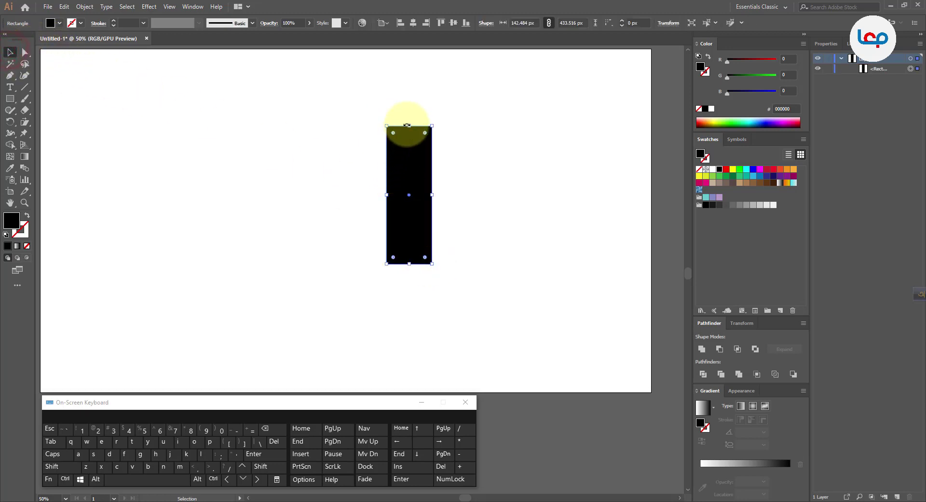
{"action": "left_click_drag", "start_coordinate": [408, 126], "coordinate": [409, 116]}
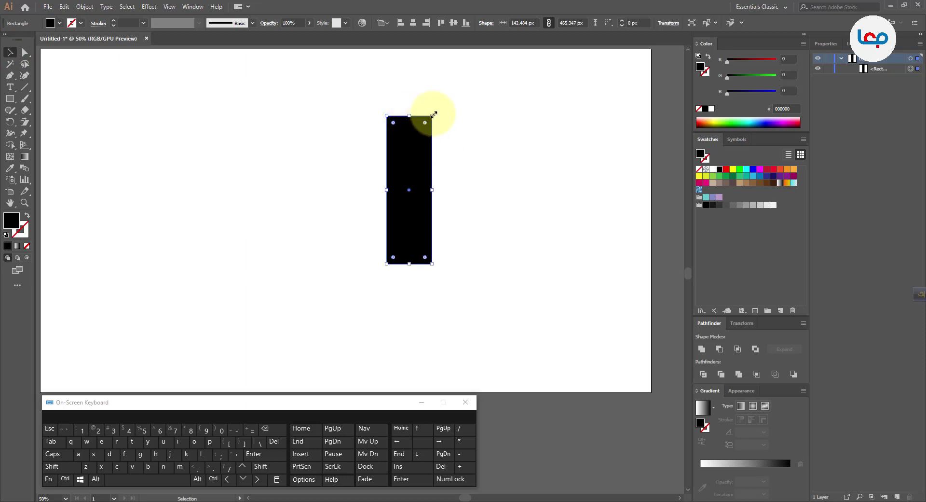
{"action": "left_click_drag", "start_coordinate": [29, 122], "coordinate": [43, 121]}
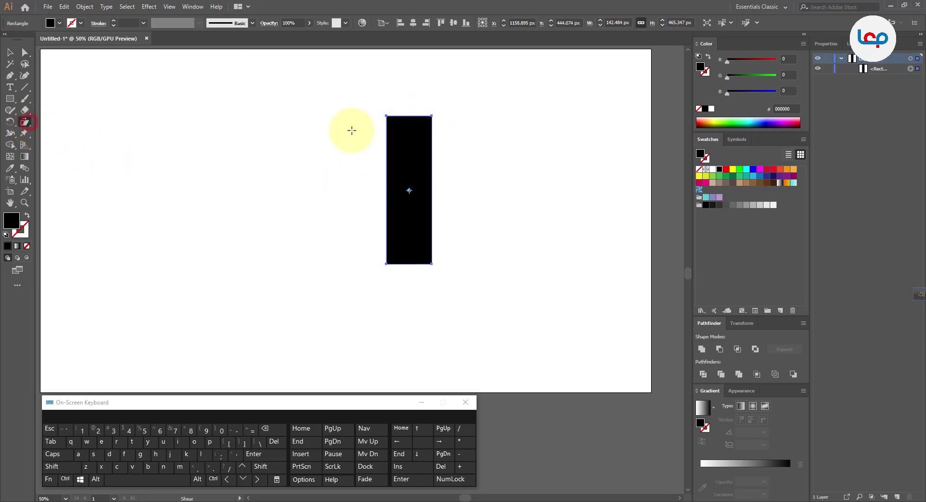
{"action": "left_click_drag", "start_coordinate": [405, 116], "coordinate": [384, 123]}
{"action": "key", "text": "shift"}
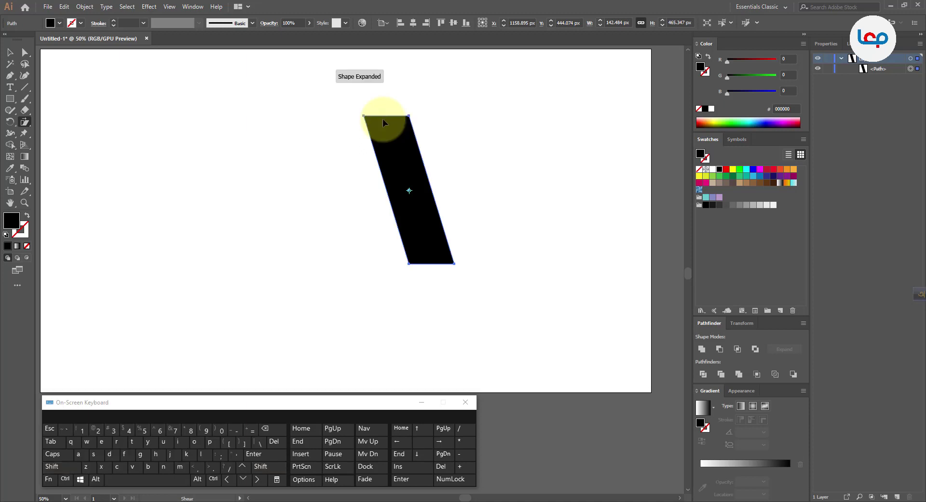
{"action": "left_click", "coordinate": [9, 53]}
{"action": "left_click", "coordinate": [227, 170]}
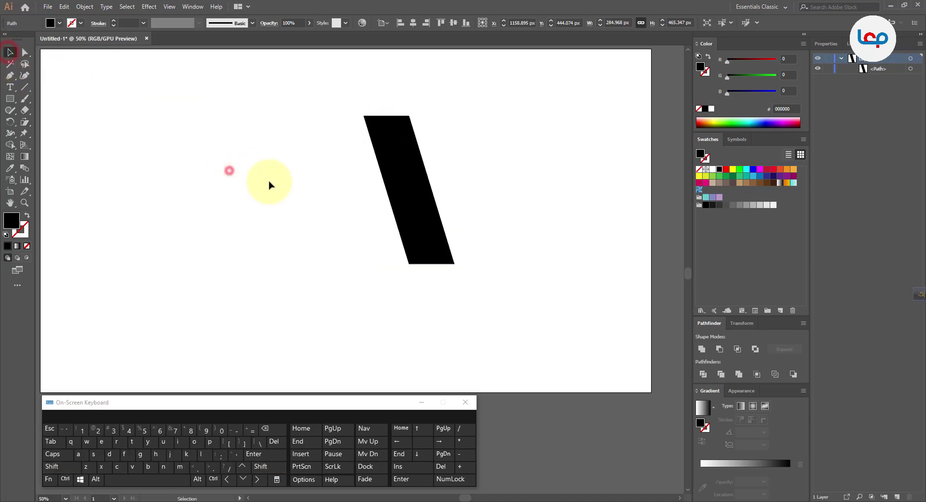
Shift the slanted bar slightly, reflect a copy across the vertical axis, and place the copy to the left so both form an inverted V
{"action": "left_click_drag", "start_coordinate": [398, 196], "coordinate": [414, 205]}
{"action": "right_click", "coordinate": [415, 186]}
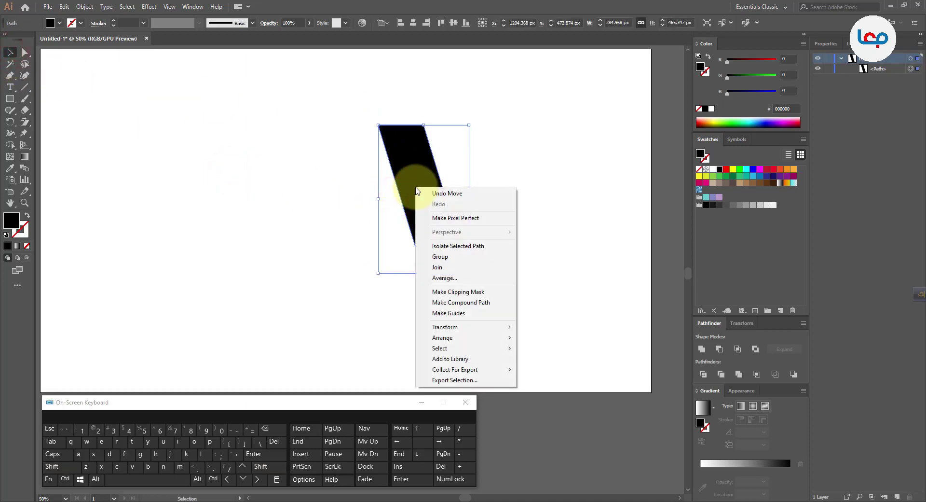
{"action": "mouse_move", "coordinate": [483, 328]}
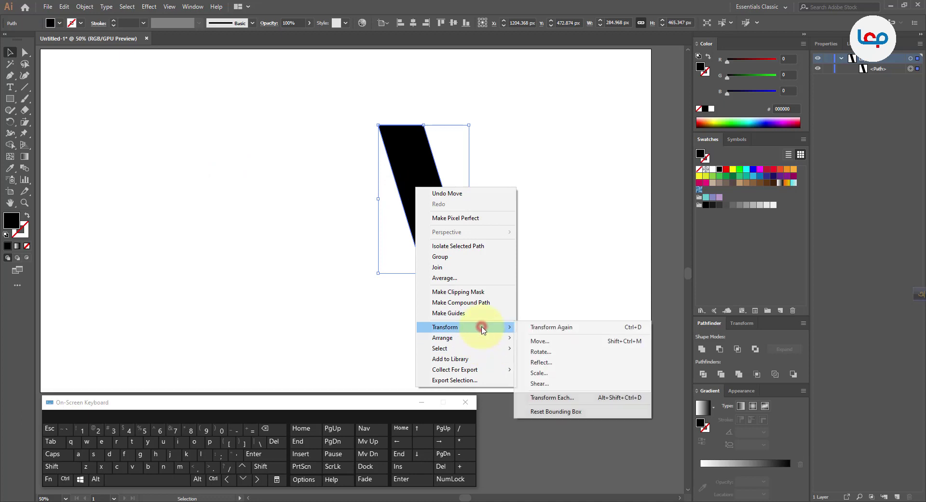
{"action": "left_click", "coordinate": [546, 362]}
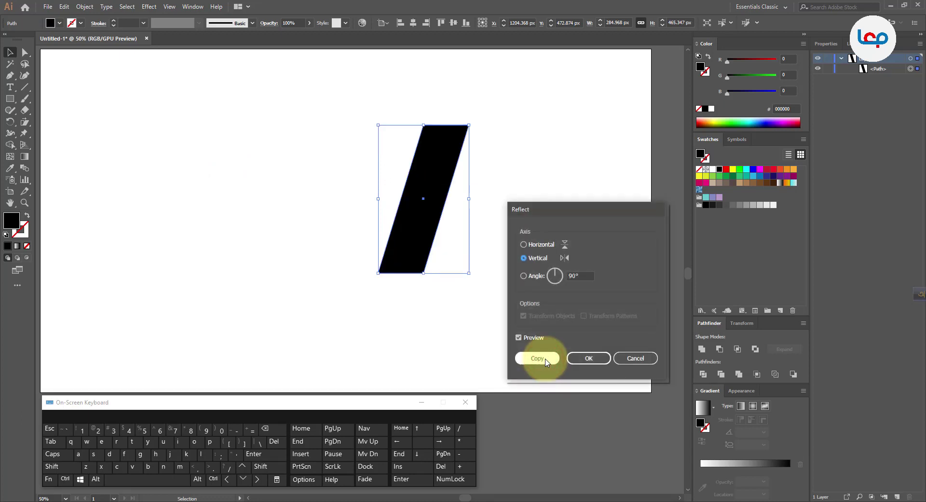
{"action": "left_click", "coordinate": [545, 358]}
{"action": "left_click_drag", "start_coordinate": [415, 237], "coordinate": [370, 236]}
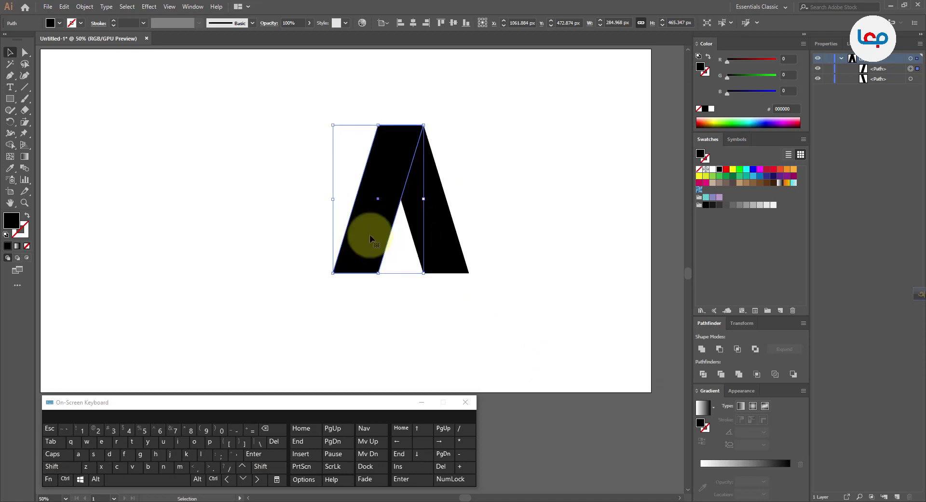
Shear the left bar further to about 370 px overall width and move it left until its top overlaps the right bar's top
{"action": "left_click", "coordinate": [24, 122]}
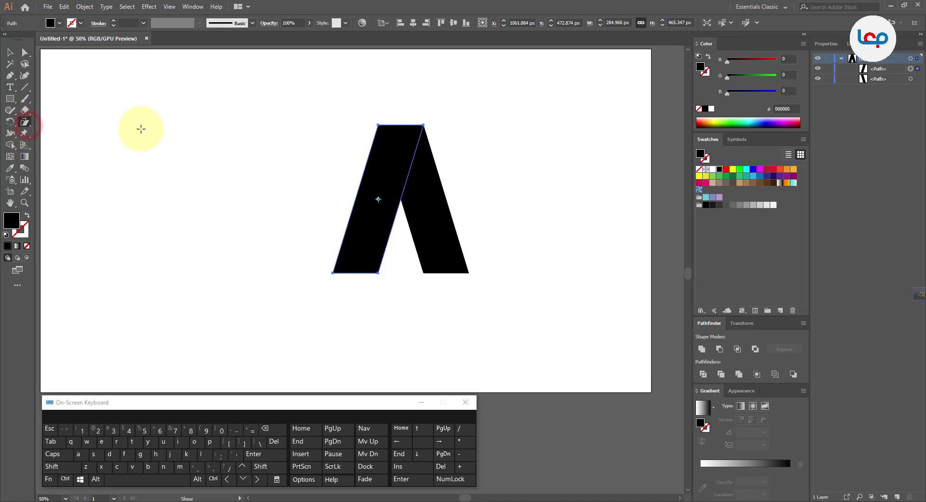
{"action": "left_click_drag", "start_coordinate": [403, 125], "coordinate": [417, 133]}
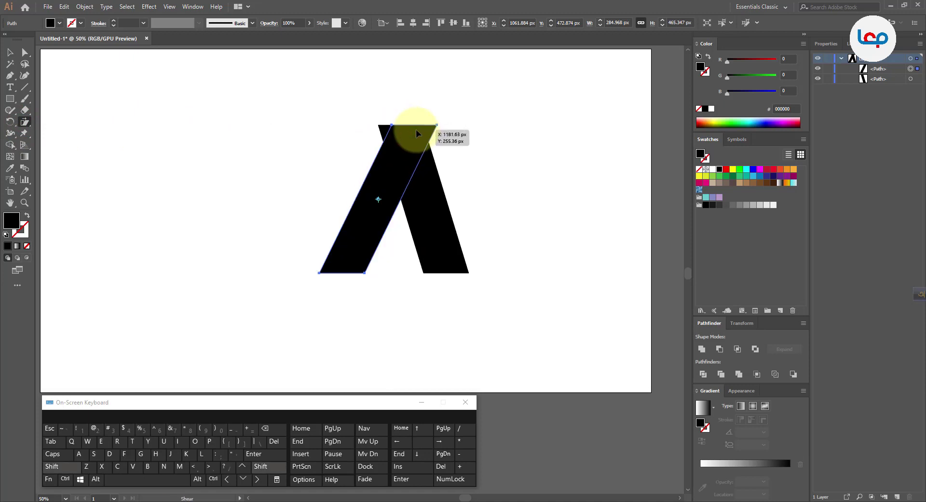
{"action": "left_click", "coordinate": [10, 52]}
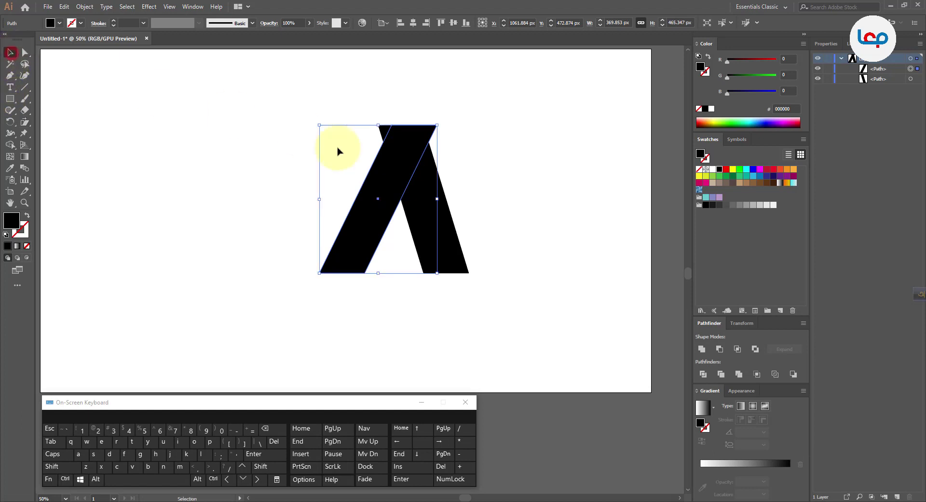
{"action": "left_click_drag", "start_coordinate": [380, 166], "coordinate": [362, 166]}
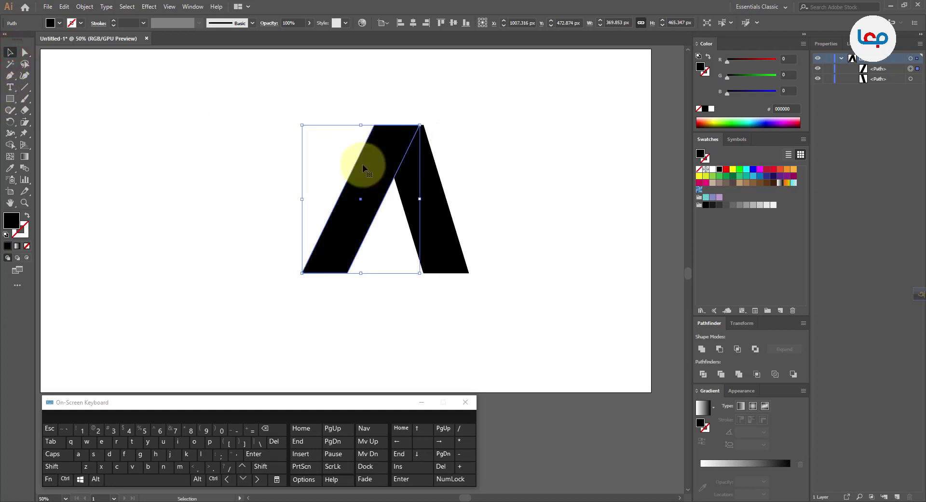
{"action": "left_click", "coordinate": [447, 153]}
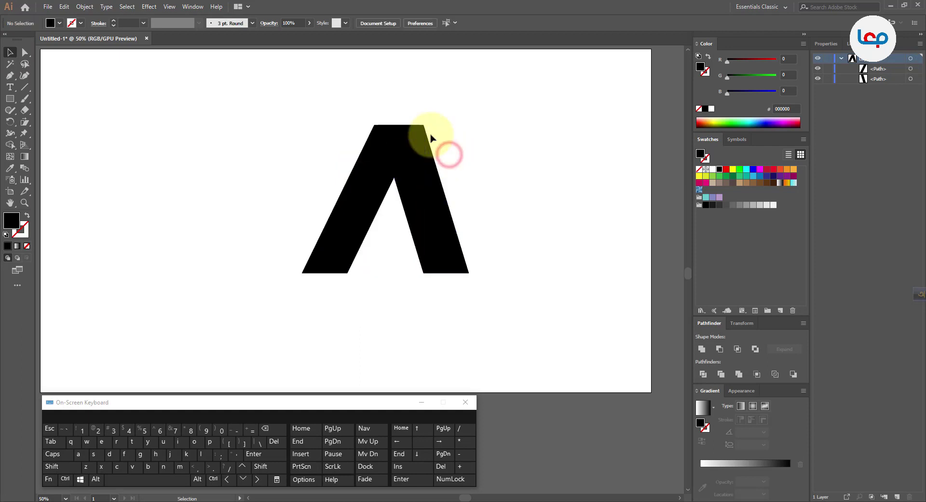
Fill the left bar with dark grey 4D4D4D and the right bar with medium grey 808080
{"action": "left_click", "coordinate": [400, 138]}
{"action": "left_click", "coordinate": [726, 204]}
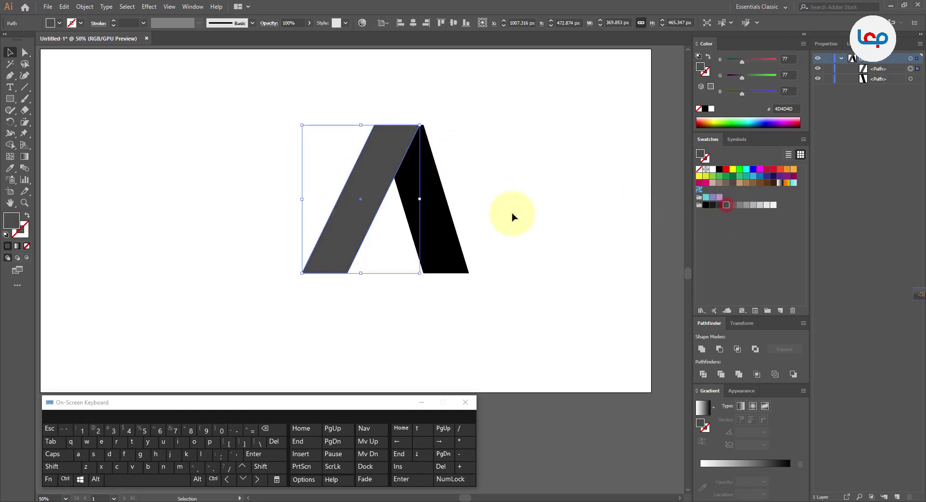
{"action": "left_click", "coordinate": [511, 212]}
{"action": "left_click", "coordinate": [453, 218]}
{"action": "left_click", "coordinate": [747, 205]}
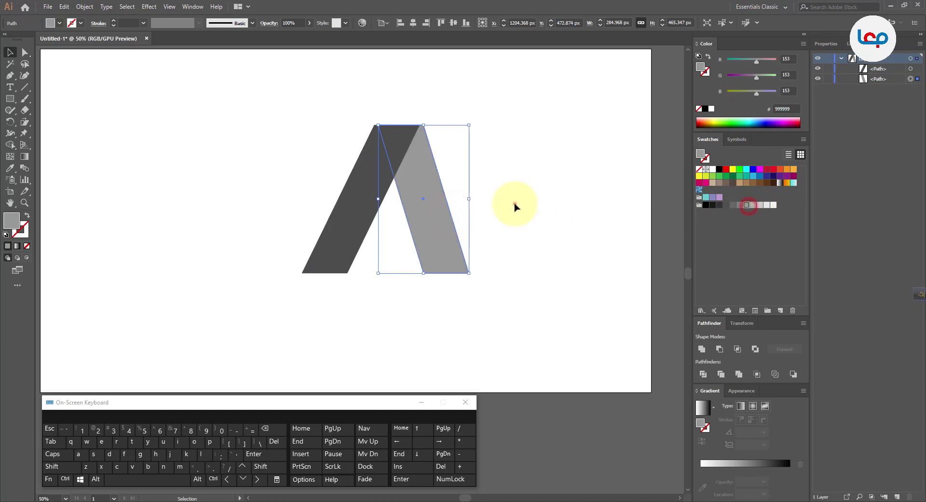
{"action": "left_click", "coordinate": [514, 204]}
{"action": "left_click", "coordinate": [433, 164]}
{"action": "left_click", "coordinate": [739, 204]}
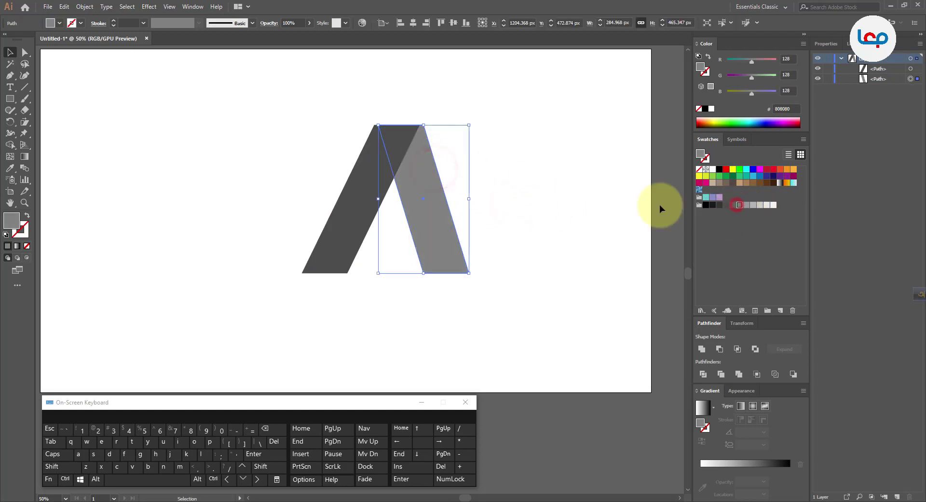
{"action": "left_click", "coordinate": [611, 203]}
Nudge the dark left bar right so its top corners coincide exactly with those of the grey right bar
{"action": "scroll", "coordinate": [424, 136], "scroll_direction": "up", "scroll_amount": 2}
{"action": "left_click_drag", "start_coordinate": [387, 146], "coordinate": [400, 153]}
{"action": "left_click", "coordinate": [514, 142]}
{"action": "scroll", "coordinate": [471, 140], "scroll_direction": "up", "scroll_amount": 3}
{"action": "scroll", "coordinate": [381, 121], "scroll_direction": "up", "scroll_amount": 2}
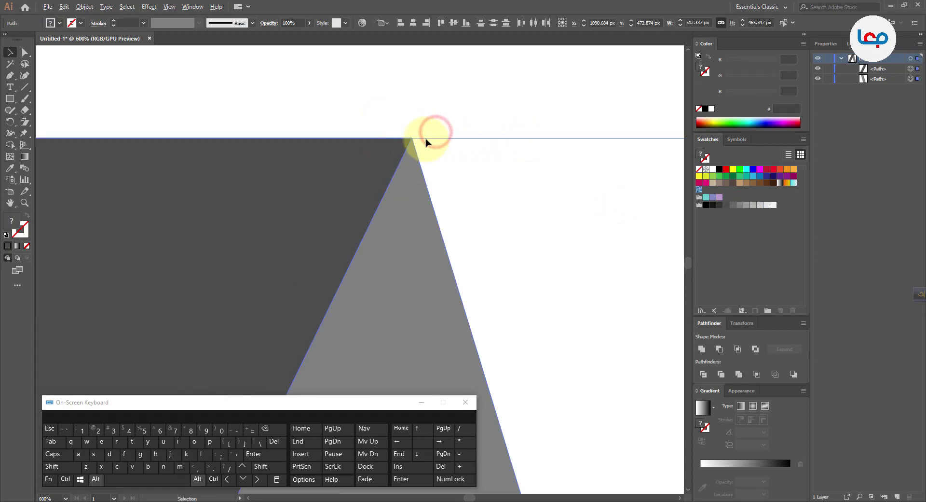
{"action": "scroll", "coordinate": [428, 139], "scroll_direction": "down", "scroll_amount": 7}
{"action": "left_click", "coordinate": [537, 171]}
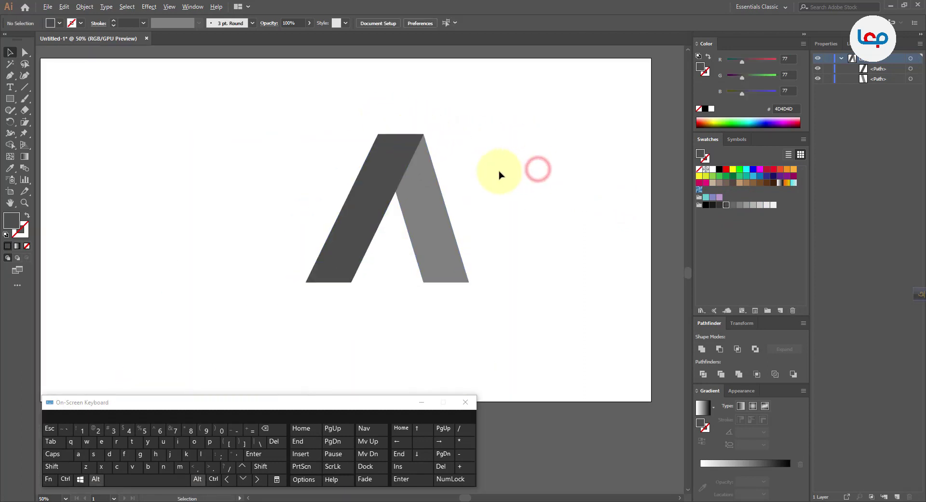
{"action": "scroll", "coordinate": [492, 188], "scroll_direction": "up", "scroll_amount": 1}
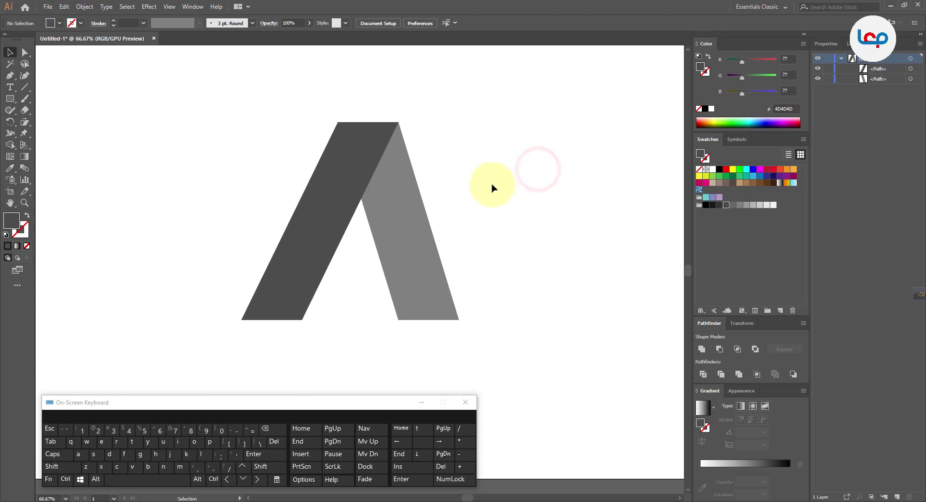
{"action": "left_click", "coordinate": [489, 223]}
{"action": "left_click", "coordinate": [171, 168]}
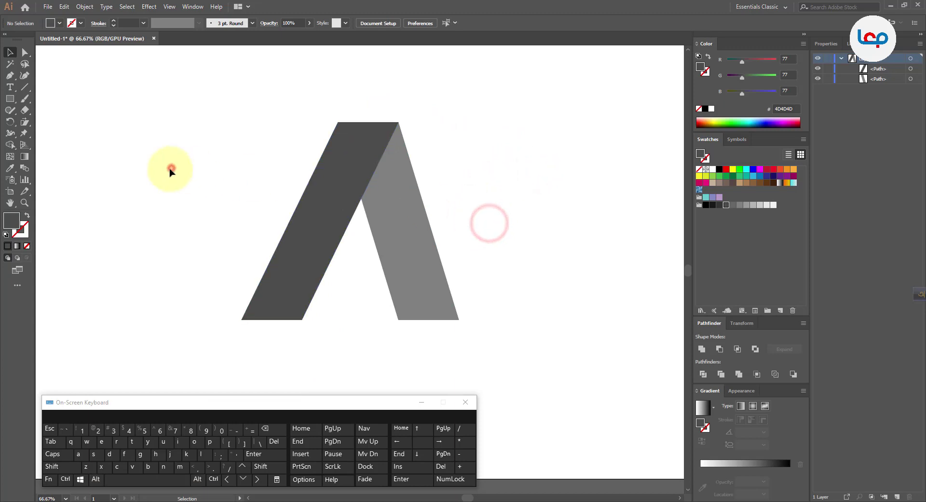
Draw a closed four-point diagonal strip with the Pen tool, from the right leg's two bottom corners up onto the left leg
{"action": "left_click", "coordinate": [10, 77]}
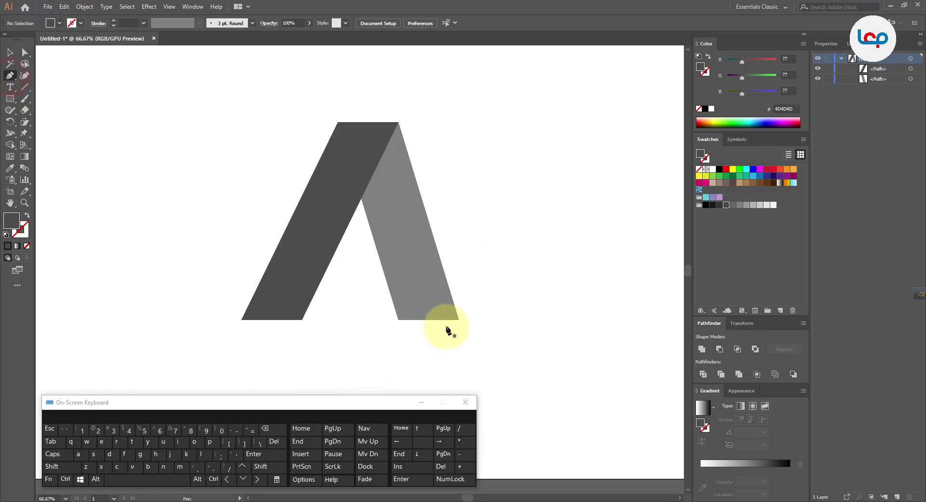
{"action": "left_click", "coordinate": [458, 319]}
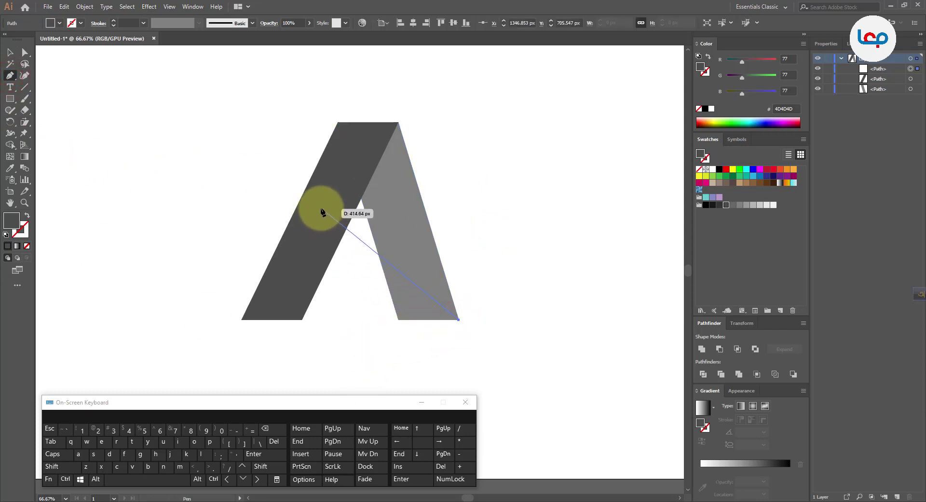
{"action": "left_click_drag", "start_coordinate": [319, 207], "coordinate": [307, 239]}
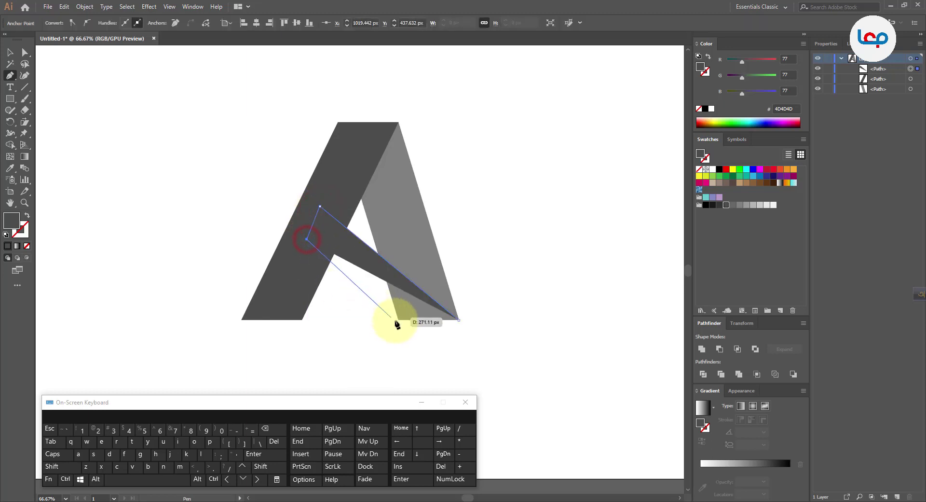
{"action": "left_click", "coordinate": [398, 320]}
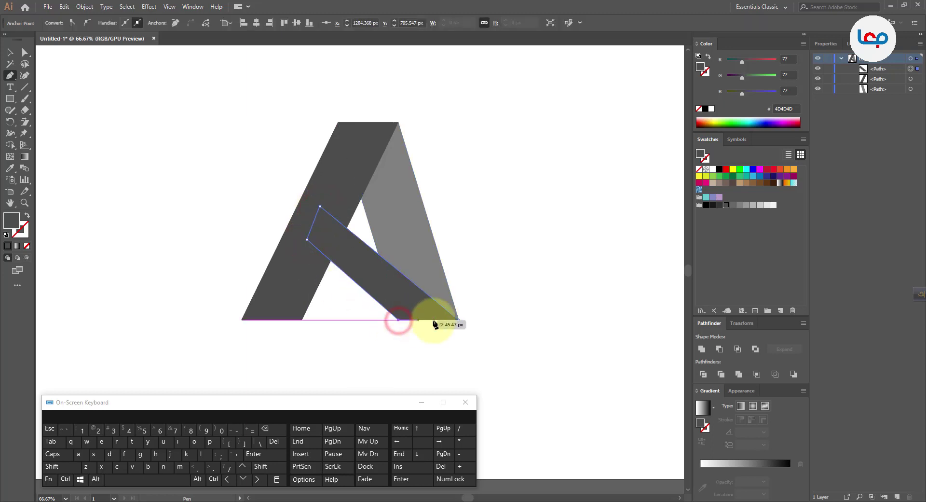
{"action": "left_click", "coordinate": [458, 320]}
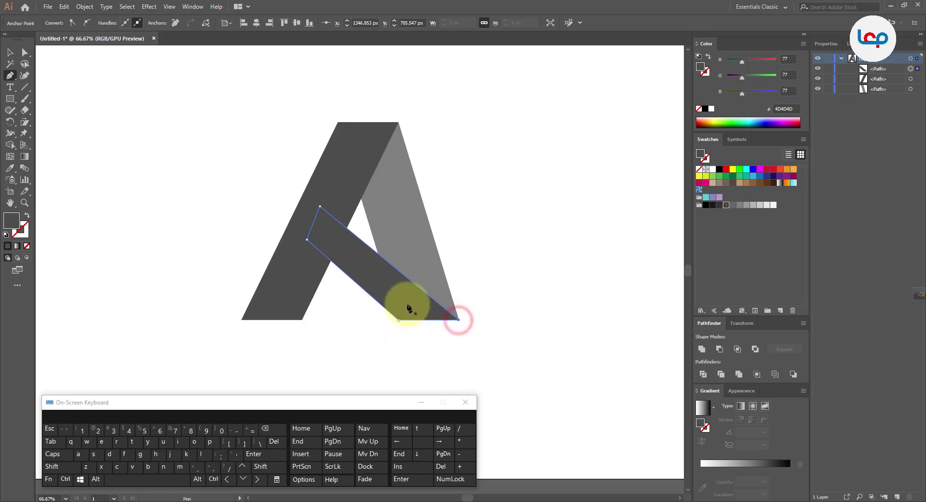
Reposition the diagonal strip's two upper-left anchor points on the left leg so the strip's end runs parallel to that leg's edges
{"action": "left_click", "coordinate": [24, 52]}
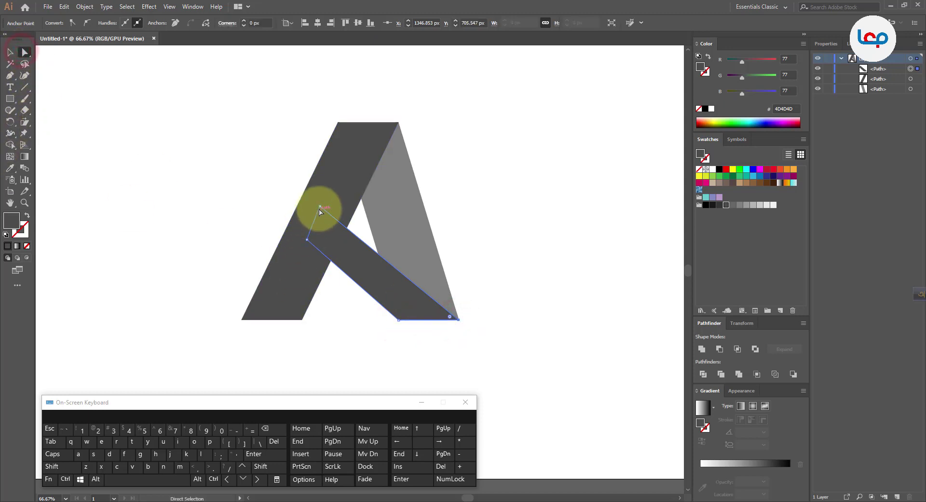
{"action": "left_click_drag", "start_coordinate": [320, 206], "coordinate": [324, 199]}
{"action": "left_click_drag", "start_coordinate": [306, 241], "coordinate": [288, 251]}
{"action": "left_click", "coordinate": [221, 233]}
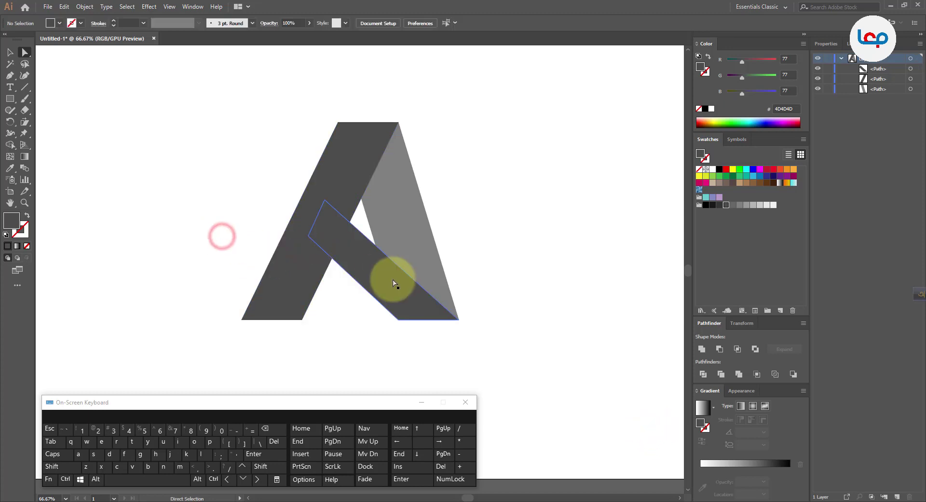
{"action": "left_click", "coordinate": [392, 278]}
{"action": "left_click", "coordinate": [311, 241]}
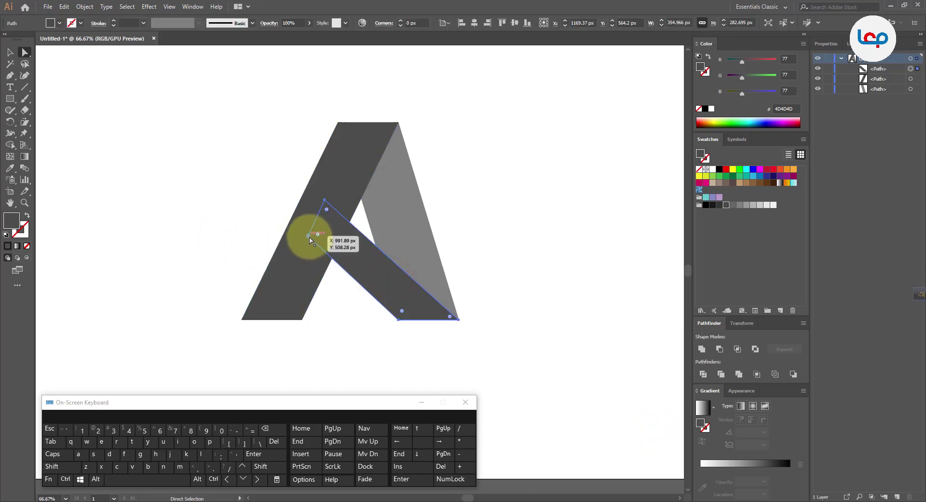
{"action": "left_click_drag", "start_coordinate": [309, 238], "coordinate": [307, 241]}
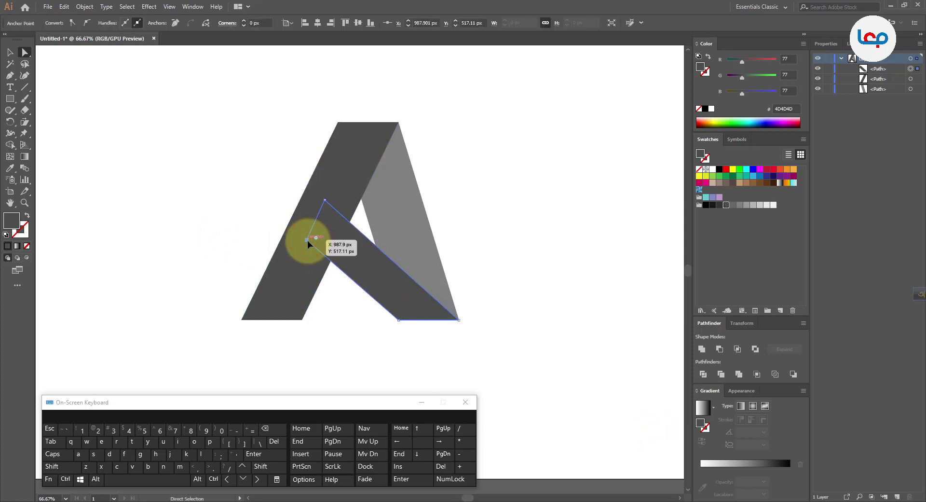
{"action": "left_click", "coordinate": [501, 221]}
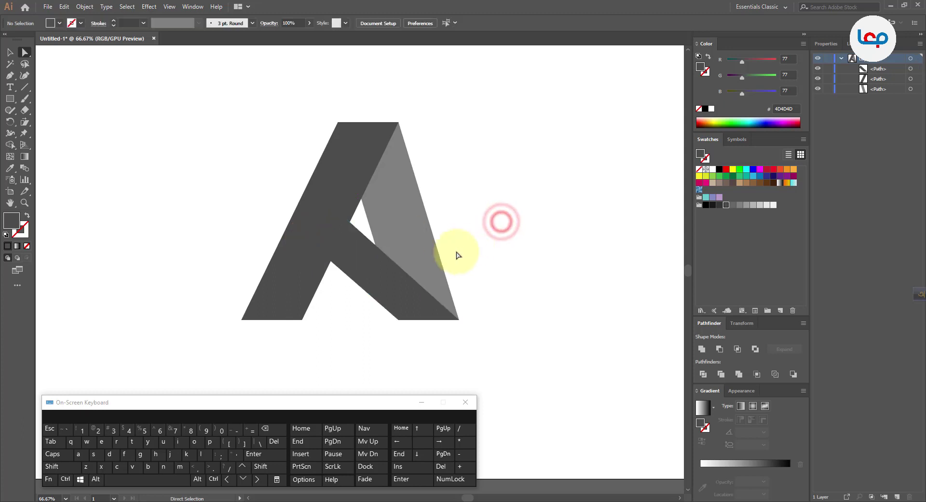
Fill the diagonal strip with light grey 999999
{"action": "left_click", "coordinate": [380, 295]}
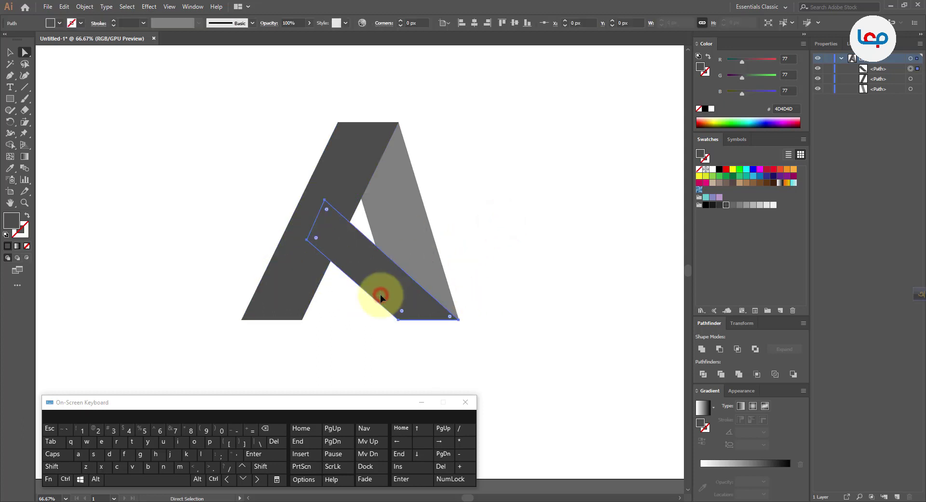
{"action": "left_click", "coordinate": [746, 204]}
{"action": "left_click", "coordinate": [506, 263]}
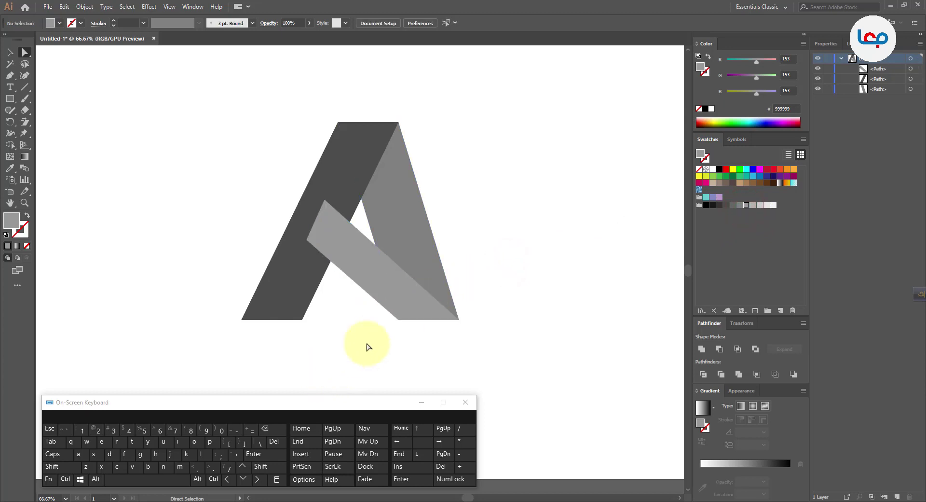
{"action": "key", "text": "alt"}
{"action": "scroll", "coordinate": [414, 139], "scroll_direction": "up", "scroll_amount": 2}
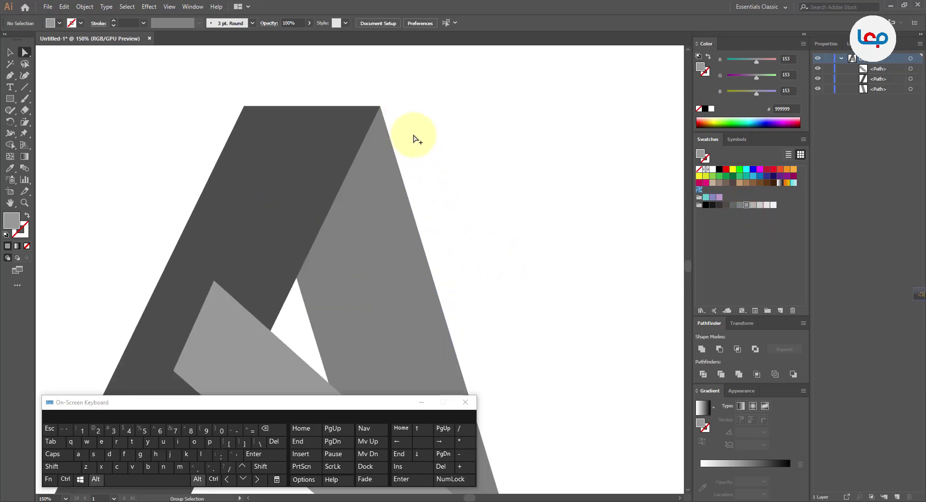
{"action": "scroll", "coordinate": [409, 139], "scroll_direction": "up", "scroll_amount": 1}
{"action": "scroll", "coordinate": [410, 138], "scroll_direction": "down", "scroll_amount": 1}
{"action": "scroll", "coordinate": [392, 124], "scroll_direction": "down", "scroll_amount": 1}
{"action": "scroll", "coordinate": [391, 123], "scroll_direction": "up", "scroll_amount": 1}
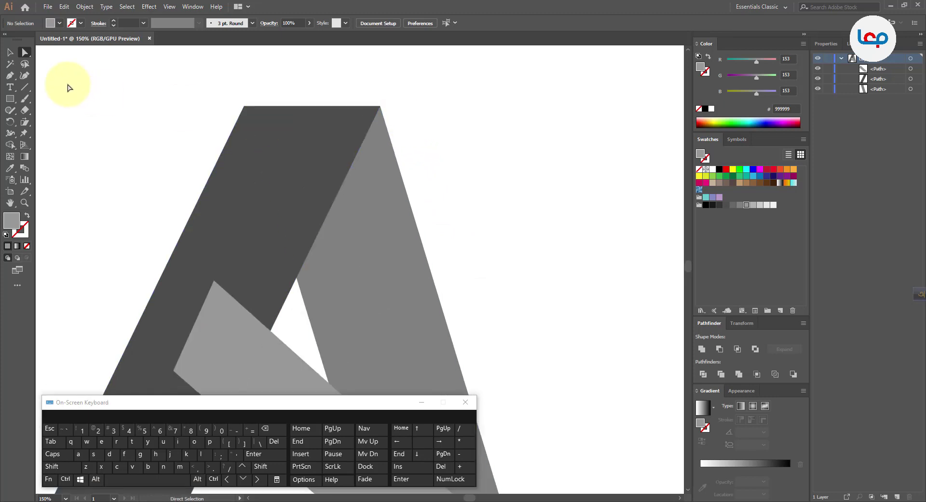
Draw a closed triangular sliver with the Pen tool, from the inner fold corner to the right leg's top corner and slightly down its outer edge
{"action": "left_click", "coordinate": [9, 75]}
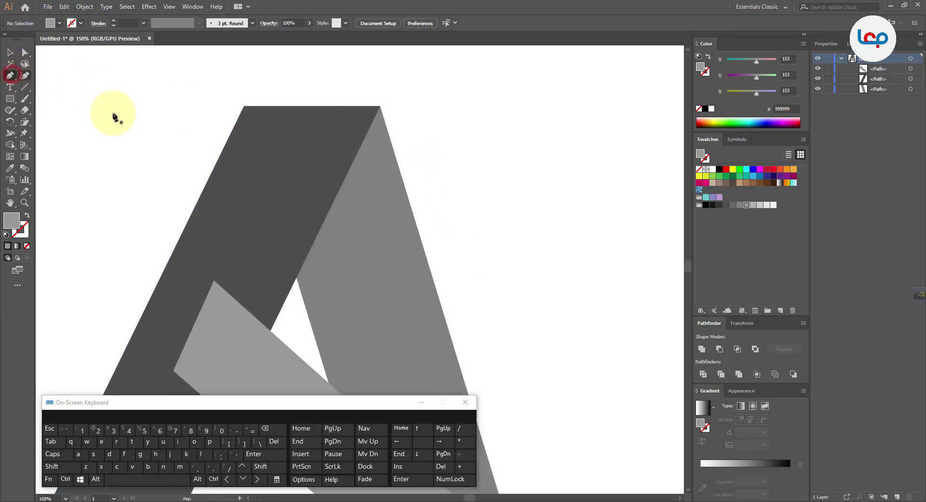
{"action": "left_click", "coordinate": [296, 279]}
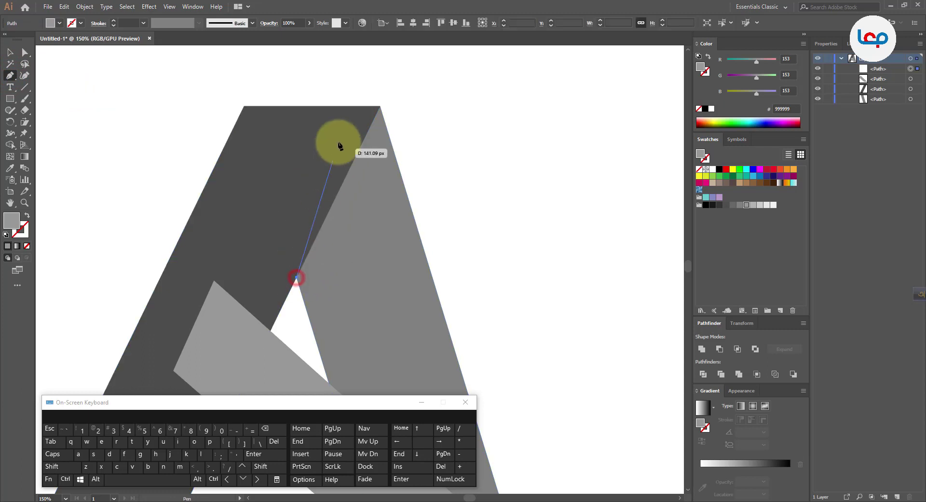
{"action": "left_click", "coordinate": [380, 106]}
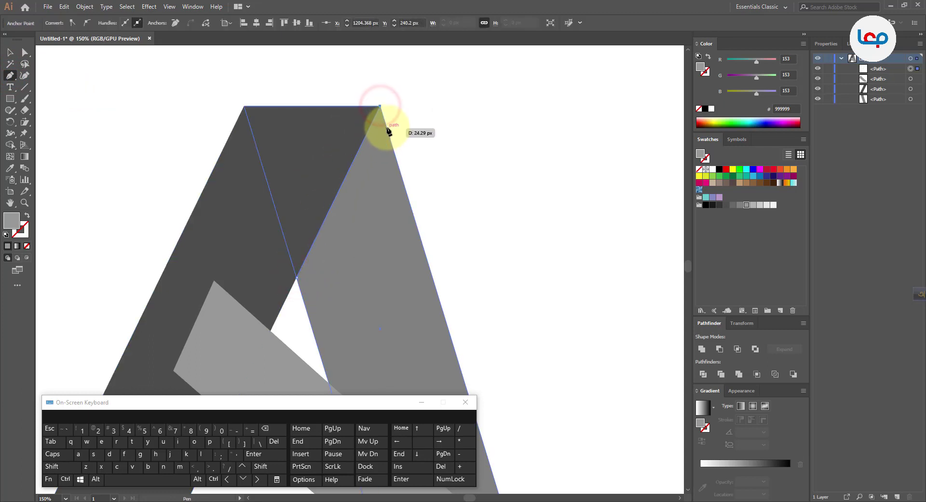
{"action": "left_click", "coordinate": [387, 128]}
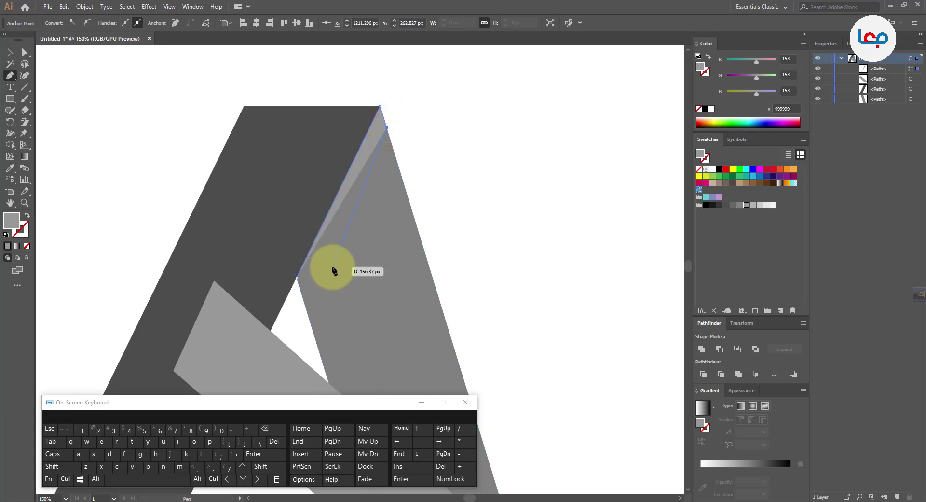
{"action": "key", "text": "ctrl+z"}
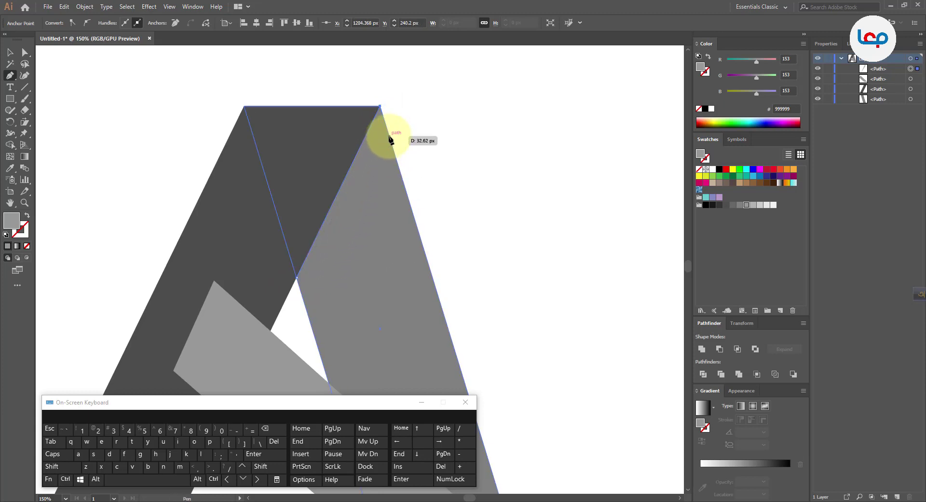
{"action": "left_click", "coordinate": [389, 135]}
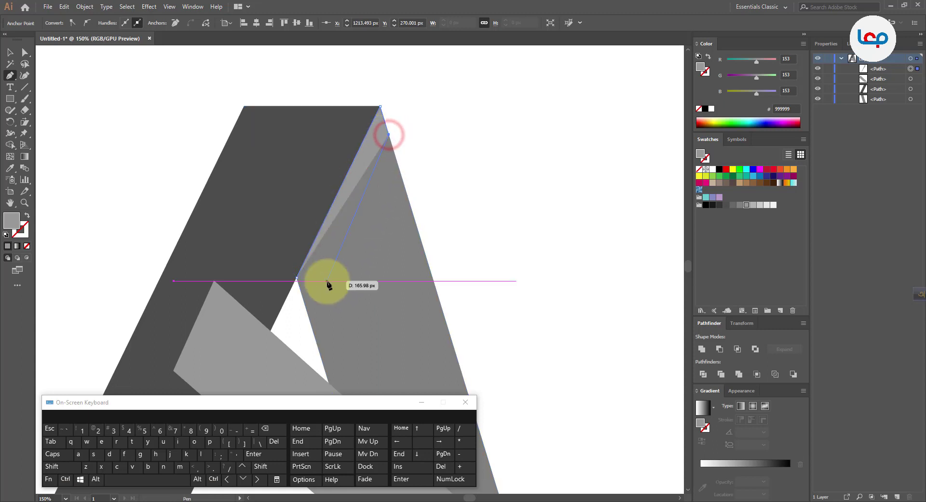
{"action": "left_click", "coordinate": [296, 278]}
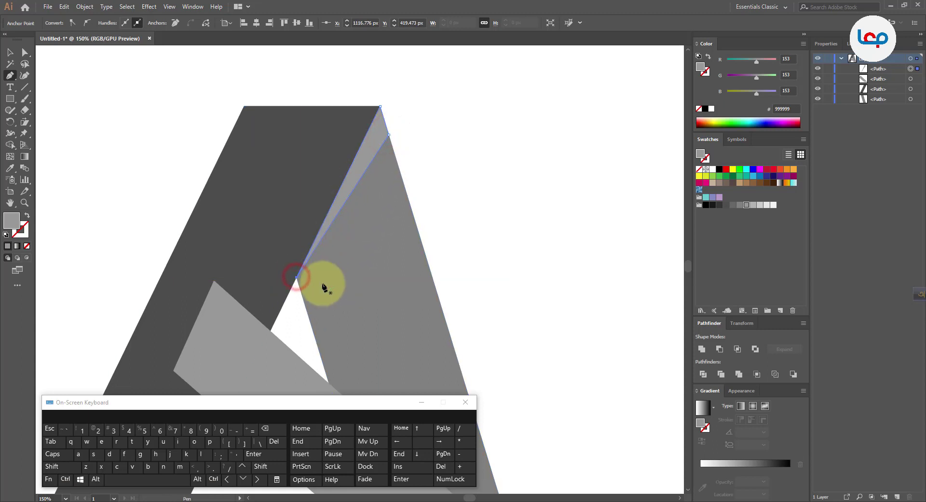
{"action": "left_click", "coordinate": [10, 53]}
{"action": "left_click", "coordinate": [441, 124]}
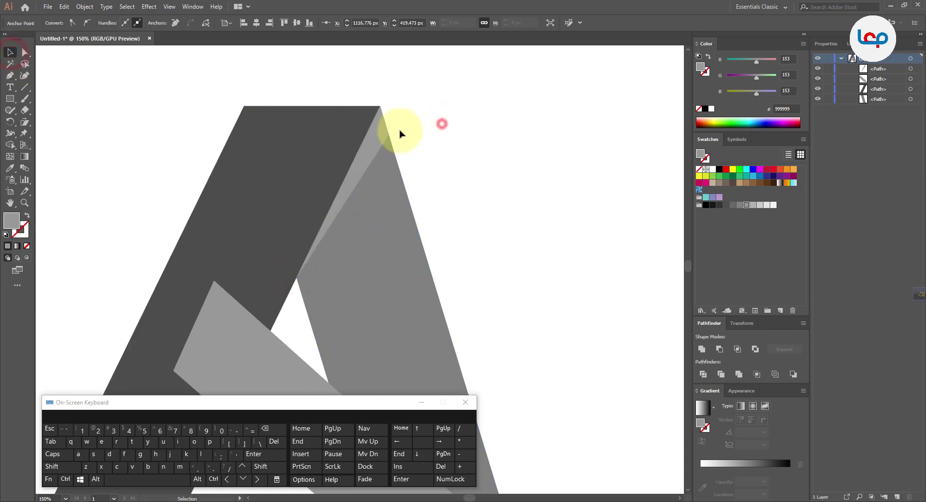
Fill the triangular sliver at the upper fold with black and set its opacity to 10%
{"action": "left_click", "coordinate": [368, 129]}
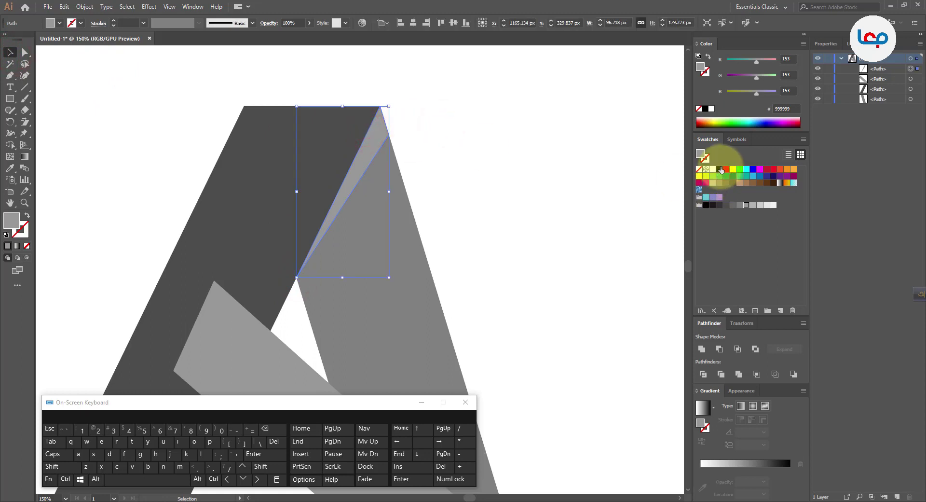
{"action": "left_click", "coordinate": [720, 170]}
{"action": "left_click", "coordinate": [507, 172]}
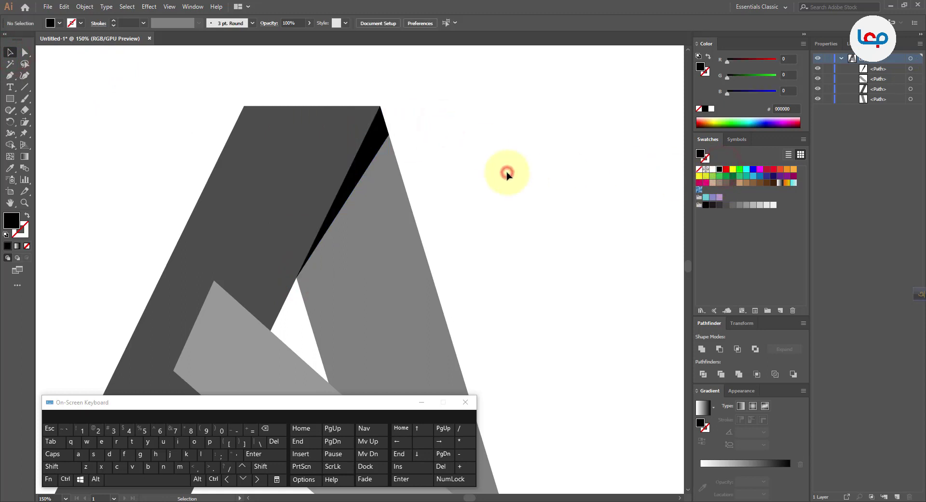
{"action": "left_click", "coordinate": [381, 137]}
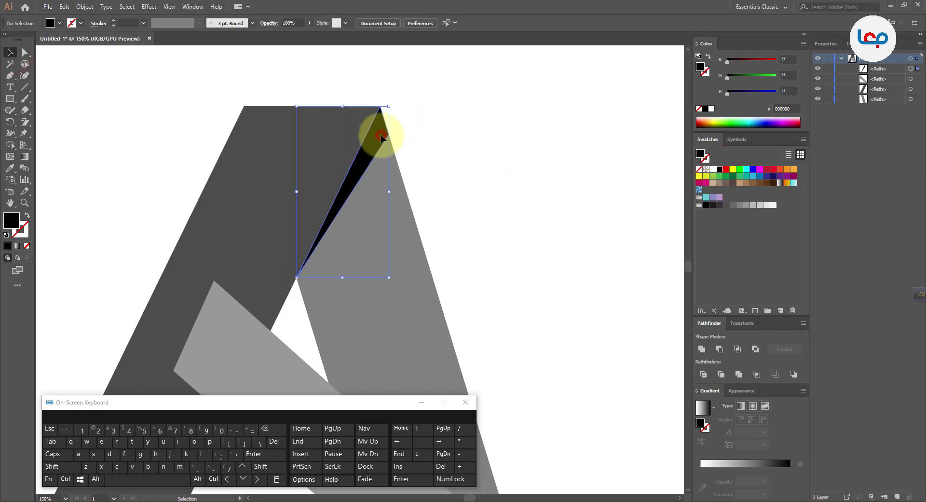
{"action": "left_click", "coordinate": [285, 22]}
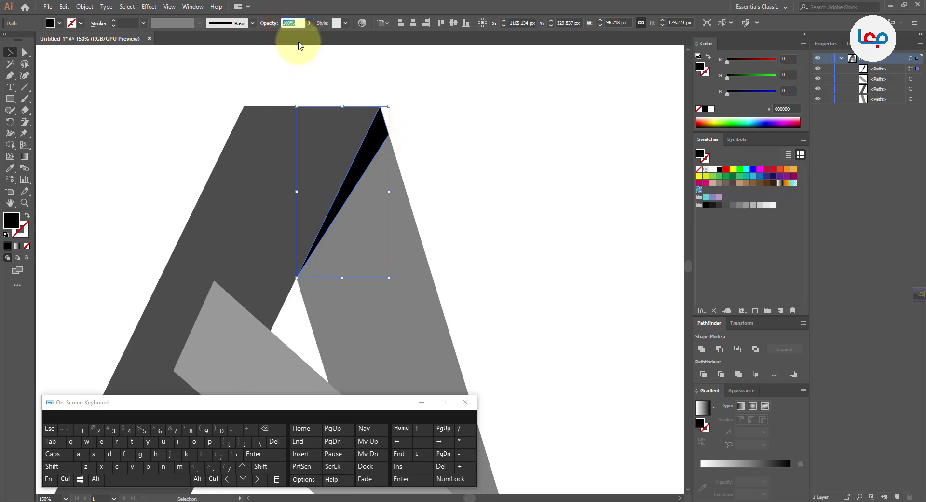
{"action": "key", "text": "Return"}
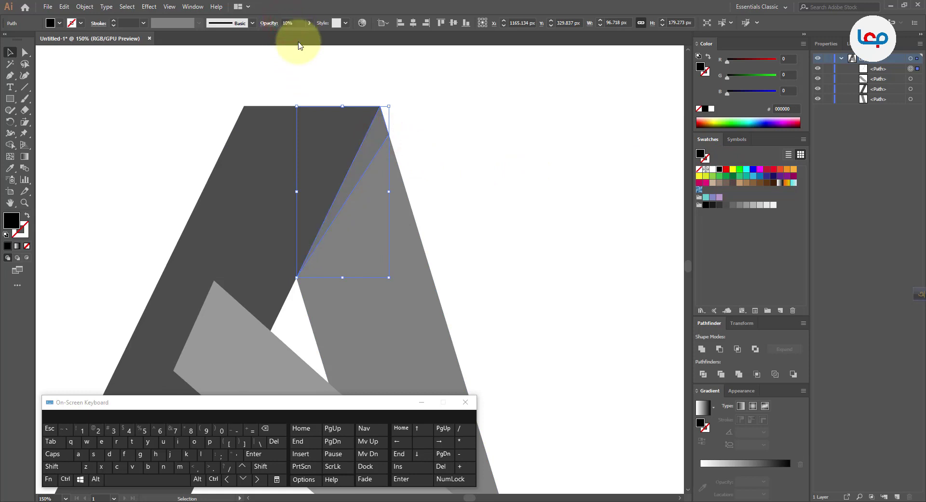
{"action": "left_click", "coordinate": [516, 140]}
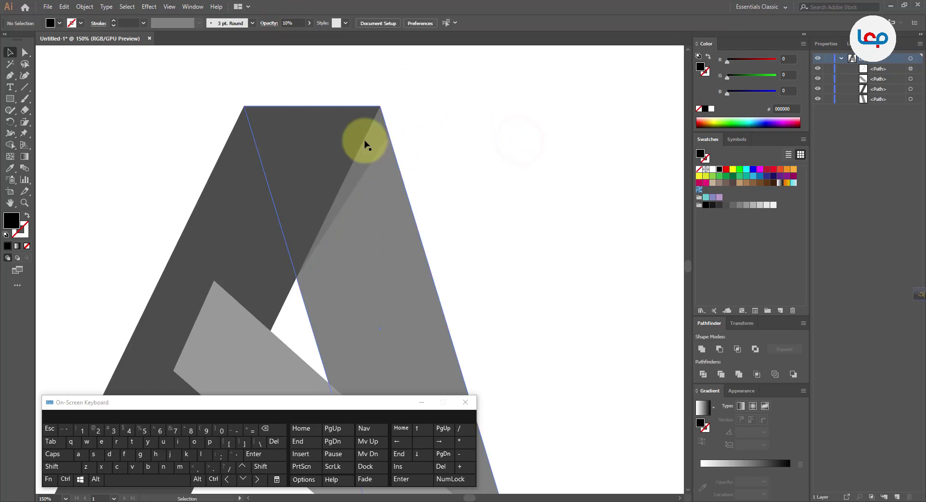
{"action": "key", "text": "ctrl+minus"}
{"action": "left_click_drag", "start_coordinate": [354, 134], "coordinate": [463, 128]}
{"action": "key", "text": "ctrl+z"}
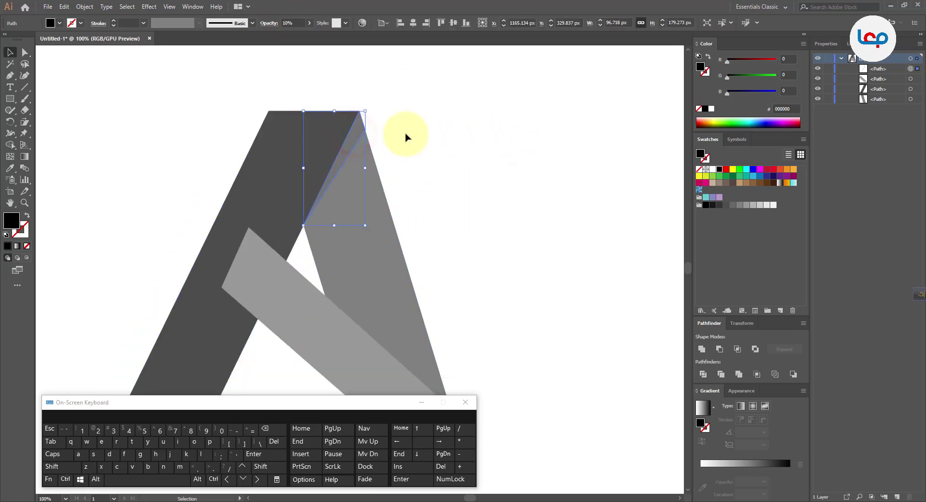
{"action": "scroll", "coordinate": [352, 115], "scroll_direction": "down", "scroll_amount": 2}
{"action": "left_click", "coordinate": [398, 161]}
Draw a closed triangular sliver with the Pen tool along the crossbar's upper edge, from the right leg's inner edge to its outer bottom corner
{"action": "scroll", "coordinate": [386, 230], "scroll_direction": "up", "scroll_amount": 2}
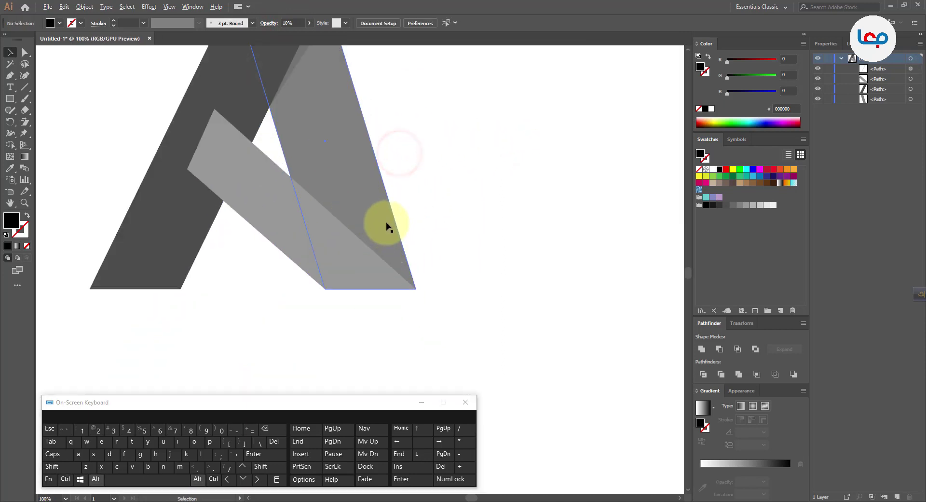
{"action": "scroll", "coordinate": [405, 181], "scroll_direction": "up", "scroll_amount": 1}
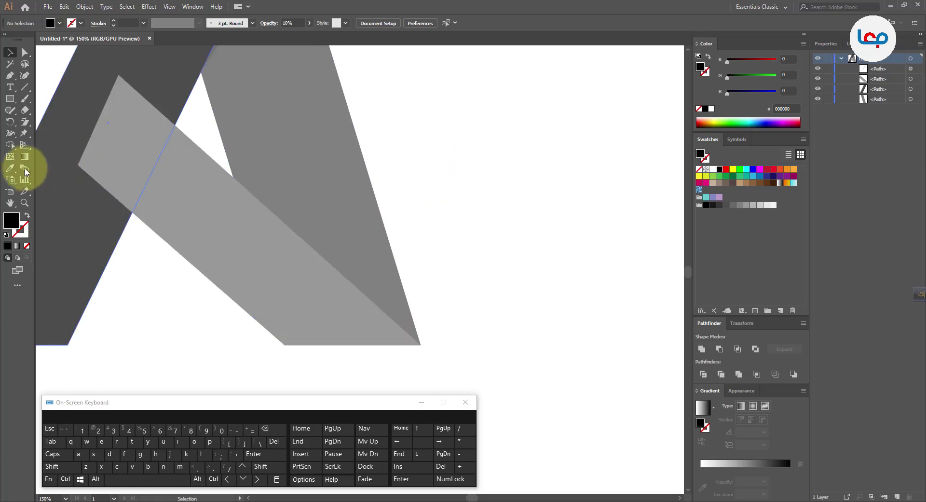
{"action": "left_click", "coordinate": [10, 75]}
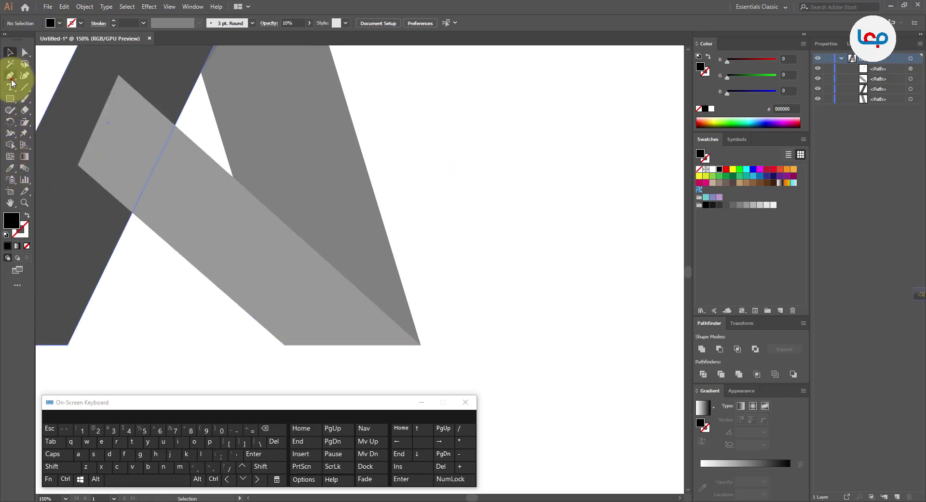
{"action": "left_click", "coordinate": [234, 177]}
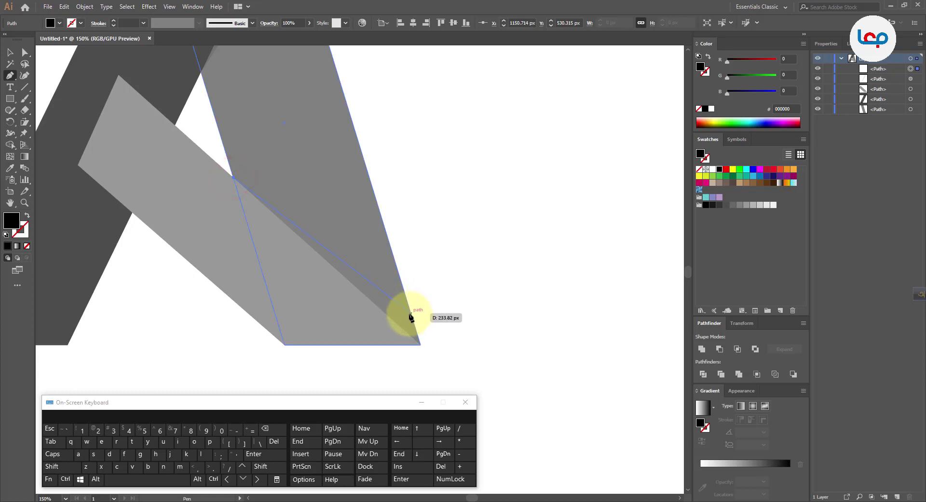
{"action": "left_click", "coordinate": [410, 314]}
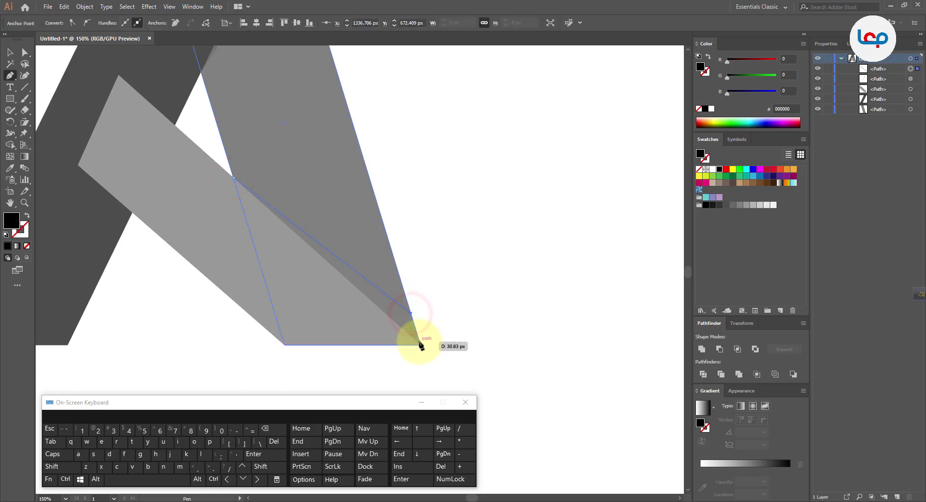
{"action": "left_click", "coordinate": [420, 345]}
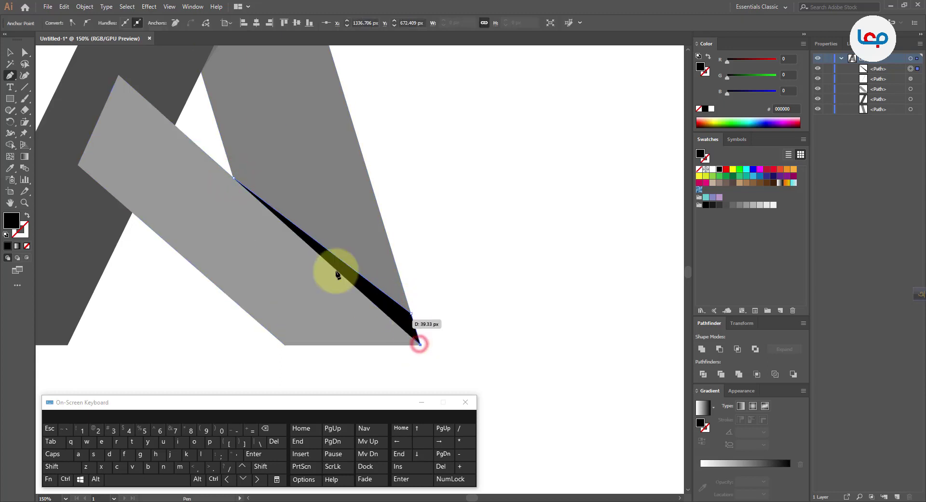
{"action": "left_click", "coordinate": [233, 177]}
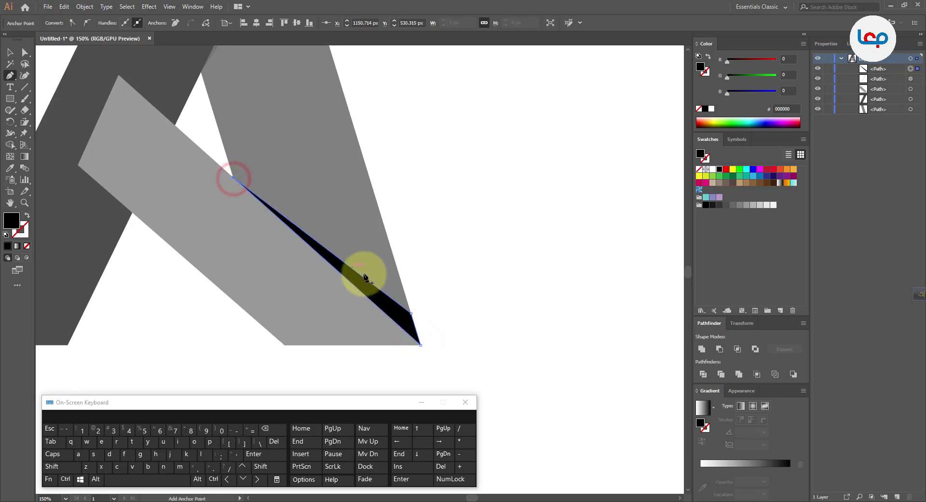
{"action": "key", "text": "ctrl+minus"}
{"action": "key", "text": "ctrl+minus"}
{"action": "left_click", "coordinate": [9, 54]}
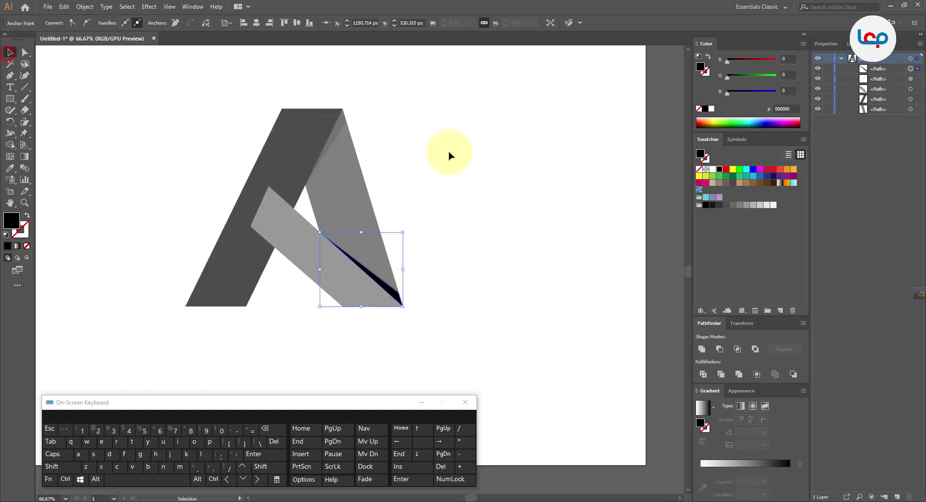
{"action": "left_click", "coordinate": [448, 150]}
Apply the upper fold shadow's black fill and 10% opacity to the lower sliver with the Eyedropper
{"action": "left_click", "coordinate": [380, 283]}
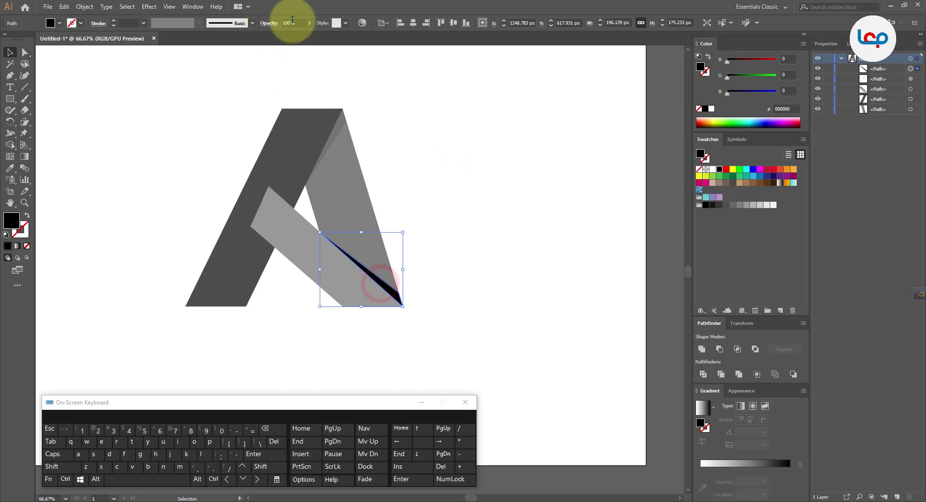
{"action": "left_click", "coordinate": [10, 168]}
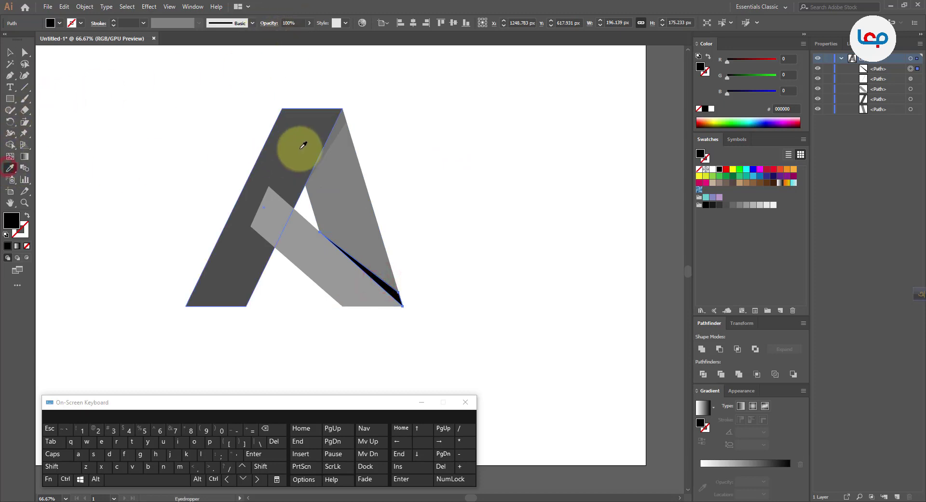
{"action": "left_click", "coordinate": [337, 130]}
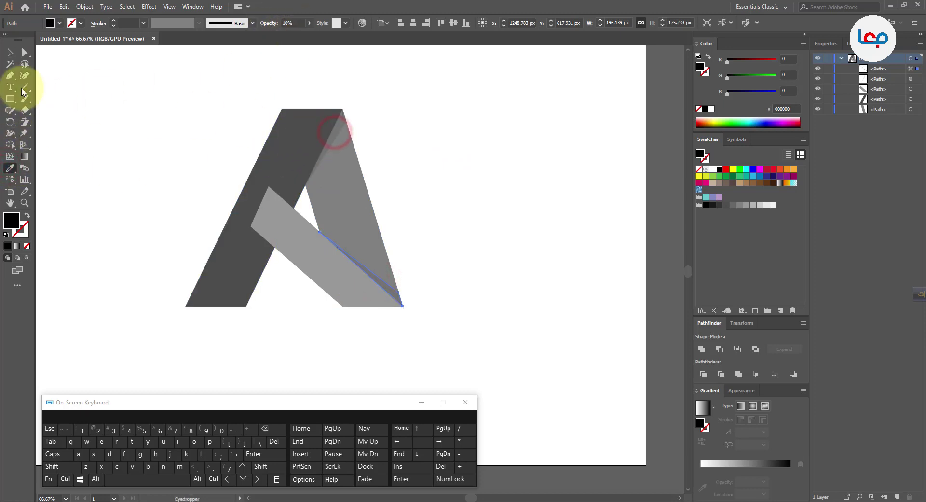
{"action": "left_click", "coordinate": [9, 52]}
{"action": "left_click", "coordinate": [87, 91]}
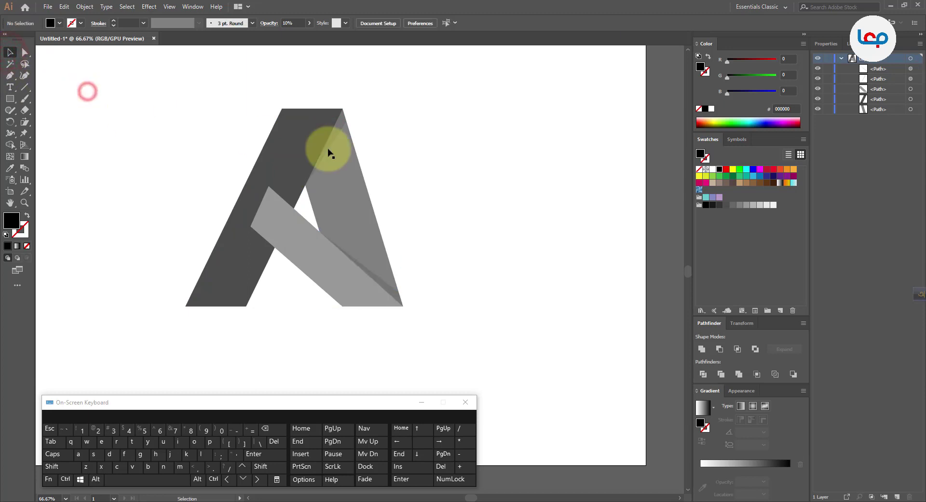
{"action": "left_click", "coordinate": [410, 149]}
{"action": "scroll", "coordinate": [385, 152], "scroll_direction": "down", "scroll_amount": 1}
{"action": "scroll", "coordinate": [384, 152], "scroll_direction": "up", "scroll_amount": 1}
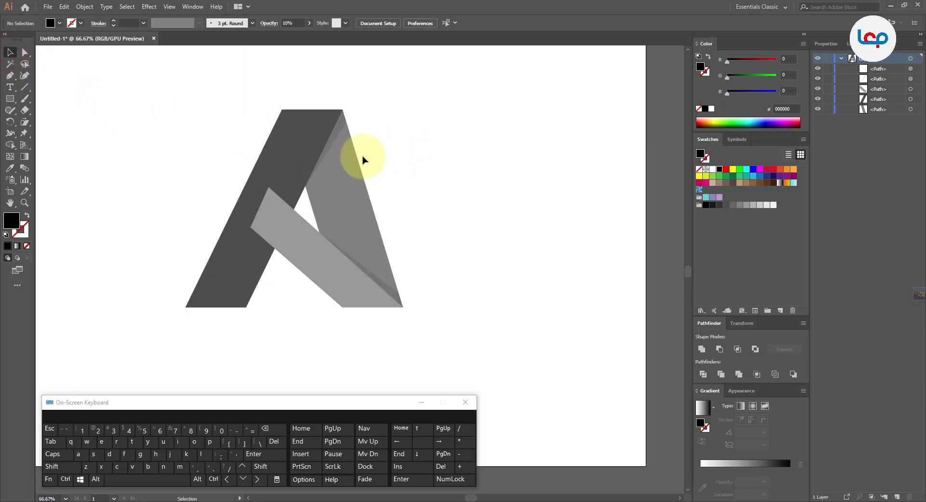
{"action": "left_click", "coordinate": [256, 161]}
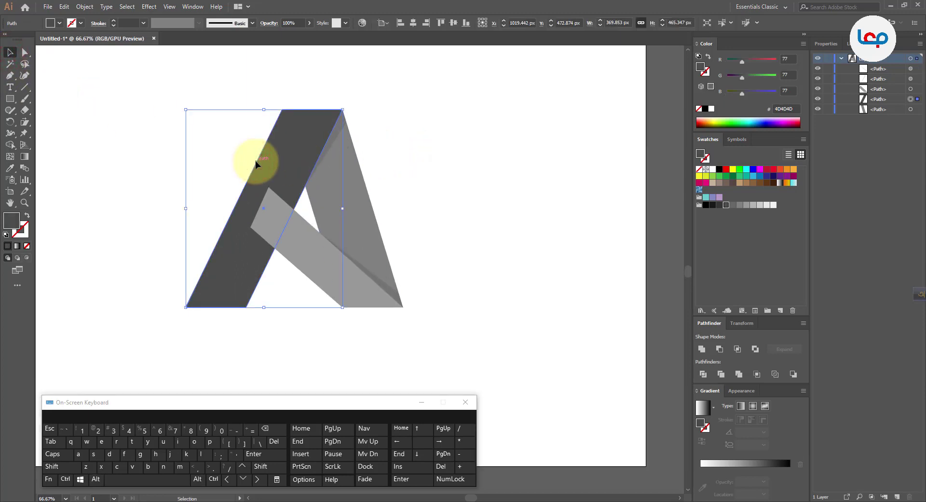
{"action": "left_click", "coordinate": [457, 138]}
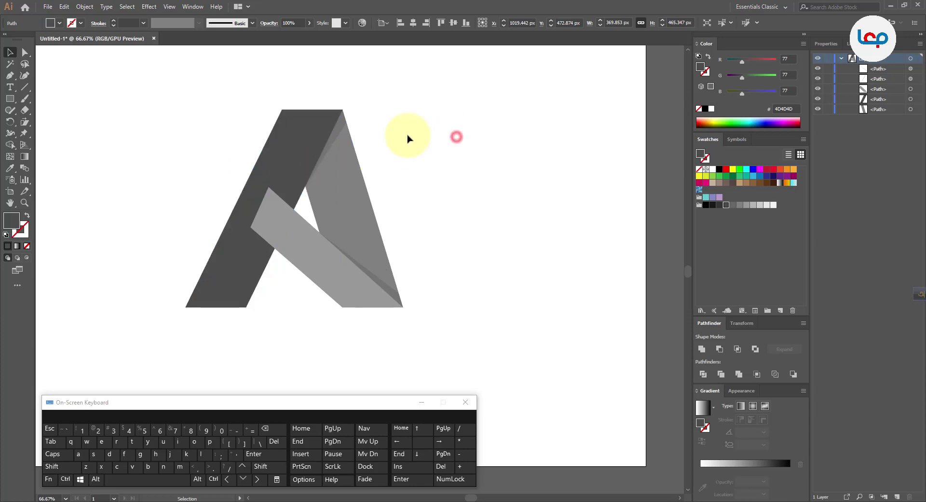
Paste a copy of the dark left bar in front and move the copy left, clear of the letter
{"action": "left_click", "coordinate": [311, 132]}
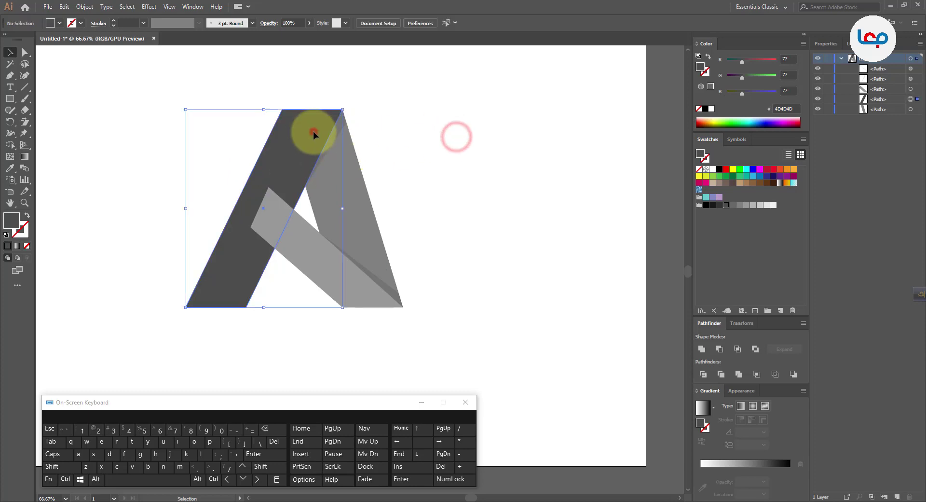
{"action": "left_click", "coordinate": [49, 6]}
{"action": "mouse_move", "coordinate": [64, 7]}
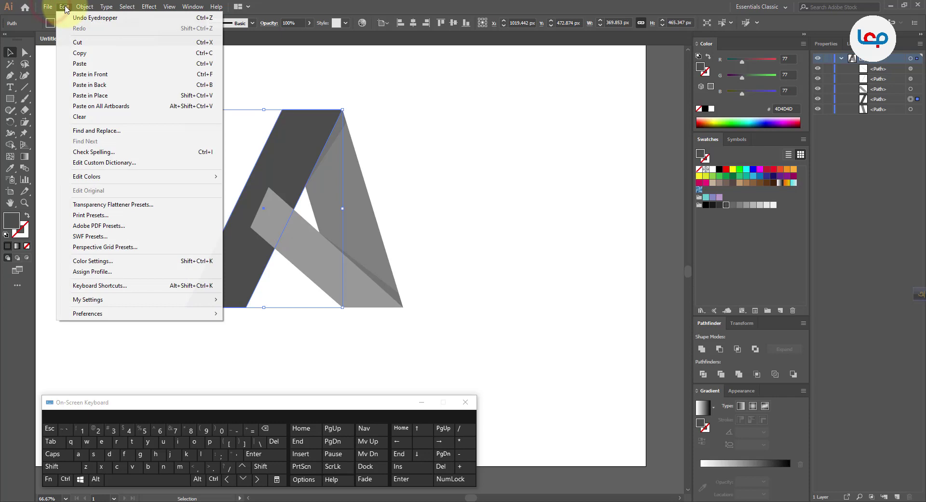
{"action": "left_click", "coordinate": [79, 53]}
{"action": "left_click", "coordinate": [64, 6]}
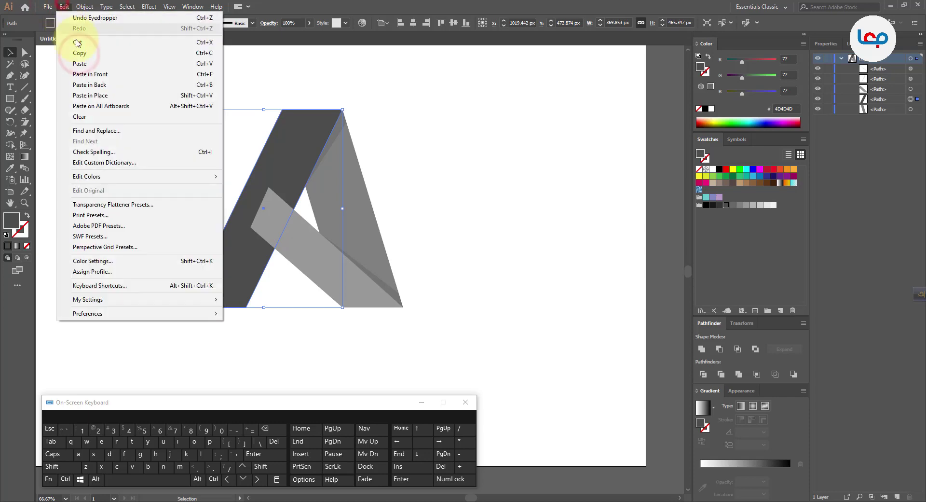
{"action": "left_click", "coordinate": [91, 75]}
{"action": "left_click_drag", "start_coordinate": [282, 151], "coordinate": [179, 132]}
{"action": "left_click", "coordinate": [413, 87]}
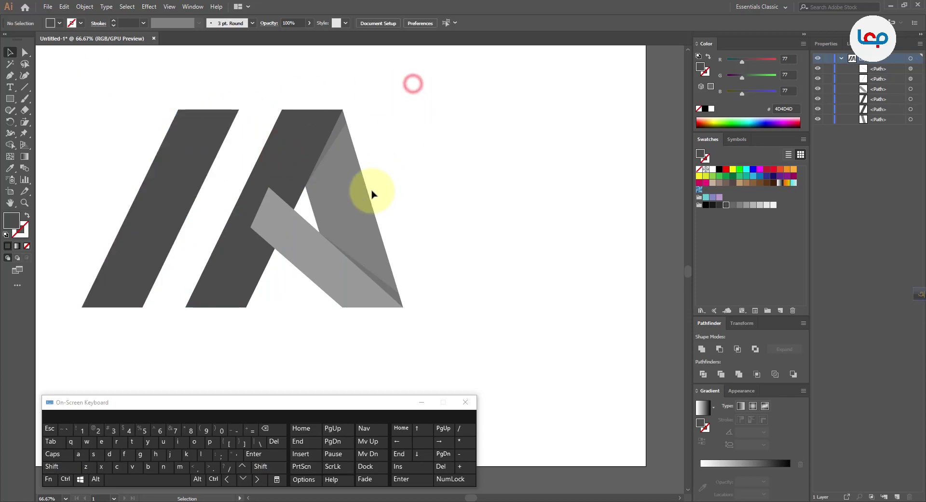
{"action": "left_click", "coordinate": [368, 191]}
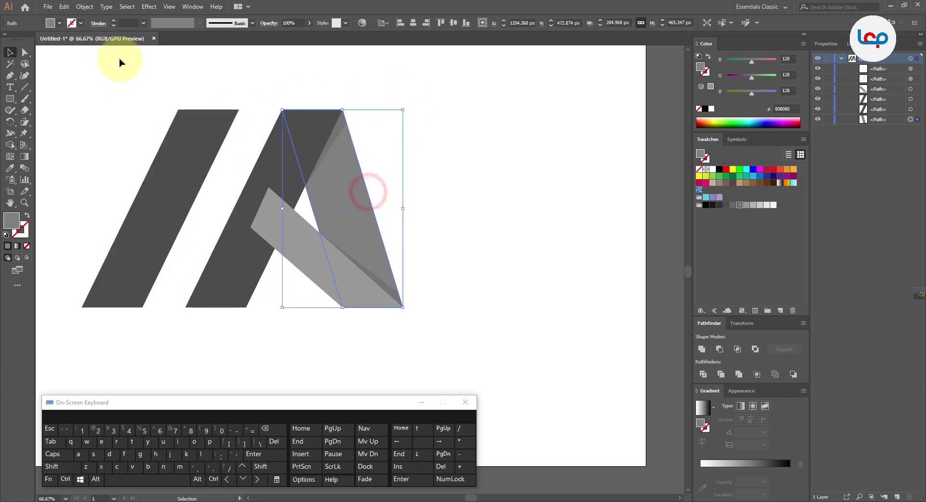
{"action": "left_click", "coordinate": [64, 6]}
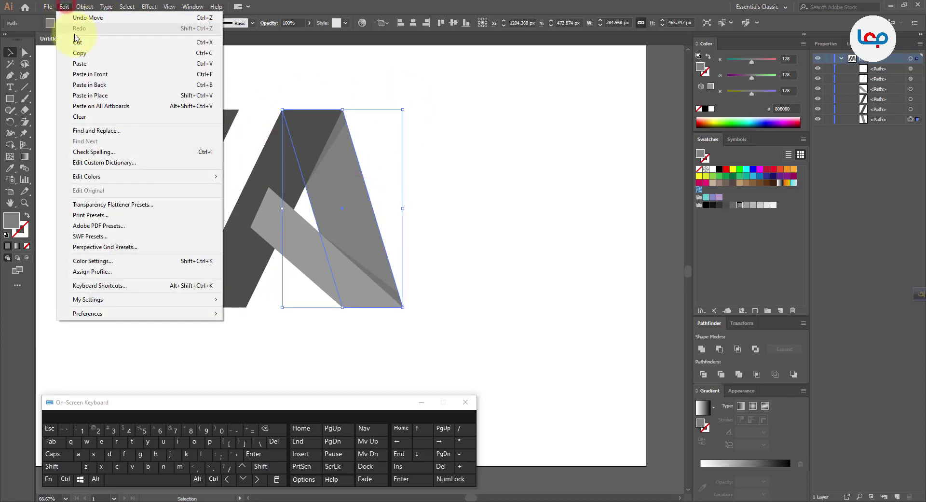
{"action": "left_click", "coordinate": [89, 58]}
{"action": "left_click", "coordinate": [258, 64]}
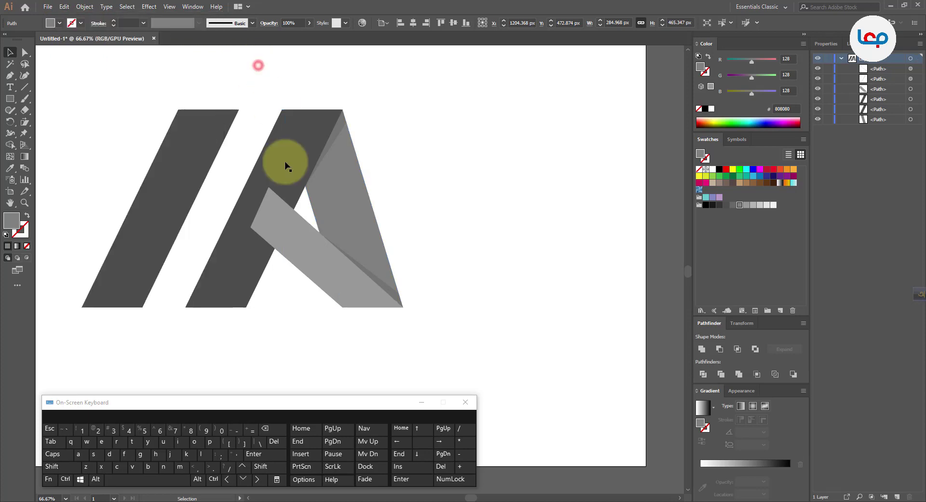
Paste a copy of the grey crossbar in front and move the copy down, clear of the letter
{"action": "left_click", "coordinate": [300, 235]}
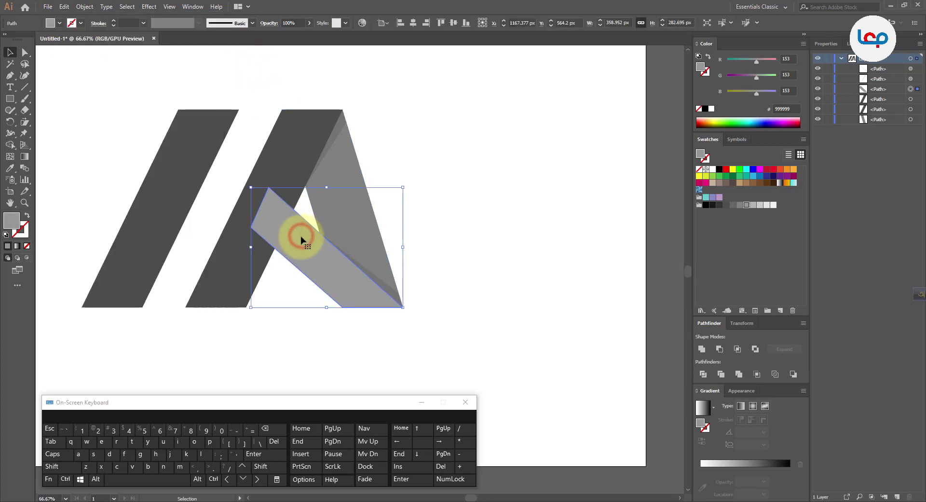
{"action": "left_click", "coordinate": [64, 6]}
{"action": "left_click", "coordinate": [77, 53]}
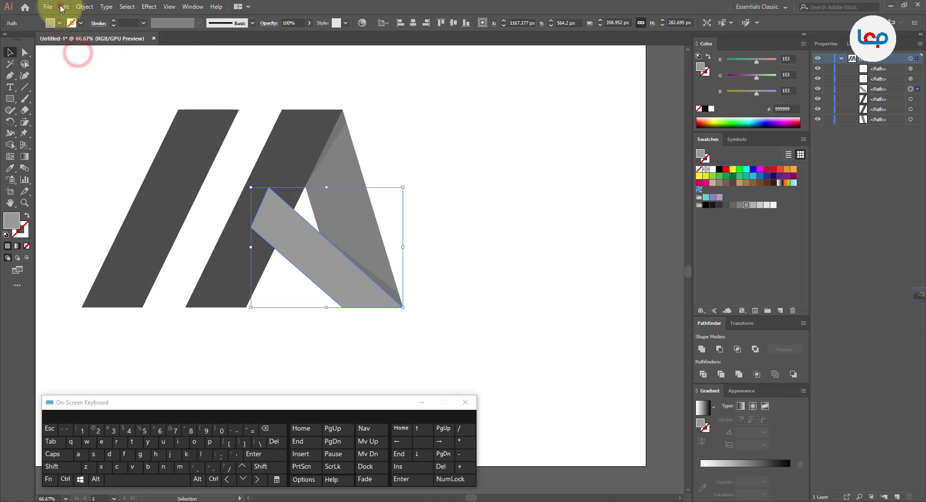
{"action": "left_click", "coordinate": [63, 7]}
{"action": "left_click", "coordinate": [81, 75]}
{"action": "left_click_drag", "start_coordinate": [319, 258], "coordinate": [311, 376]}
Fill the letter's right leg with light grey E6E6E6
{"action": "scroll", "coordinate": [398, 166], "scroll_direction": "down", "scroll_amount": 1}
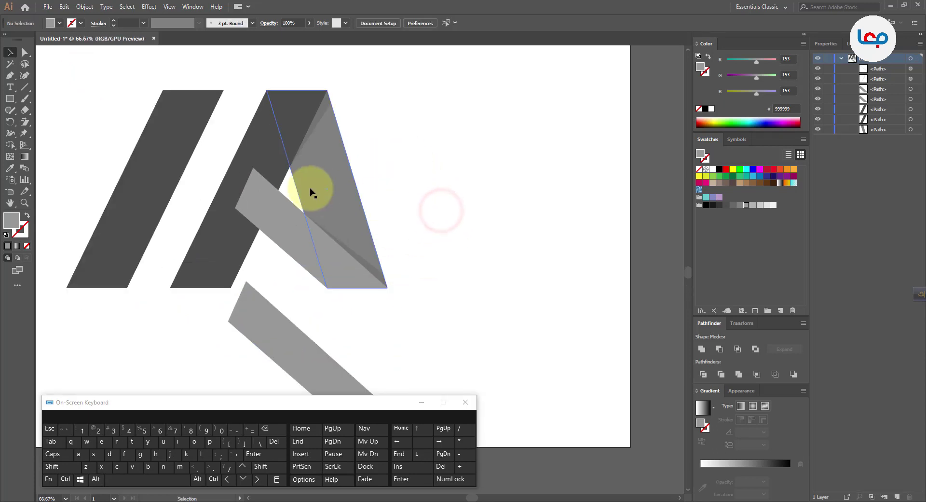
{"action": "left_click", "coordinate": [331, 184]}
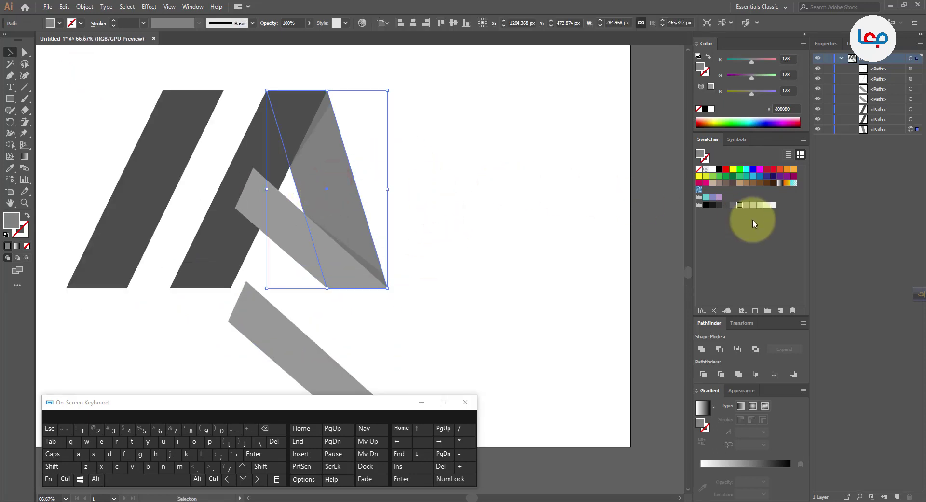
{"action": "left_click", "coordinate": [768, 206]}
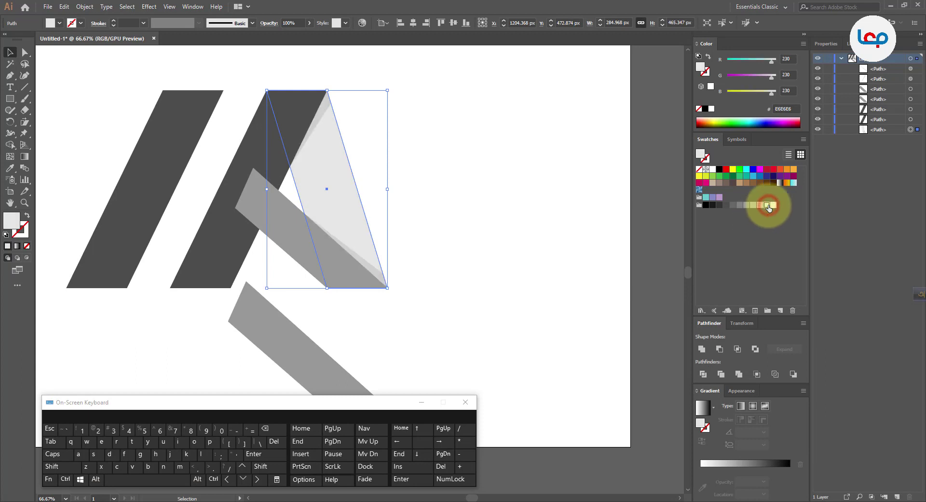
{"action": "left_click", "coordinate": [564, 212]}
Fill the letter's dark left leg with red FF0000
{"action": "scroll", "coordinate": [429, 189], "scroll_direction": "down", "scroll_amount": 1}
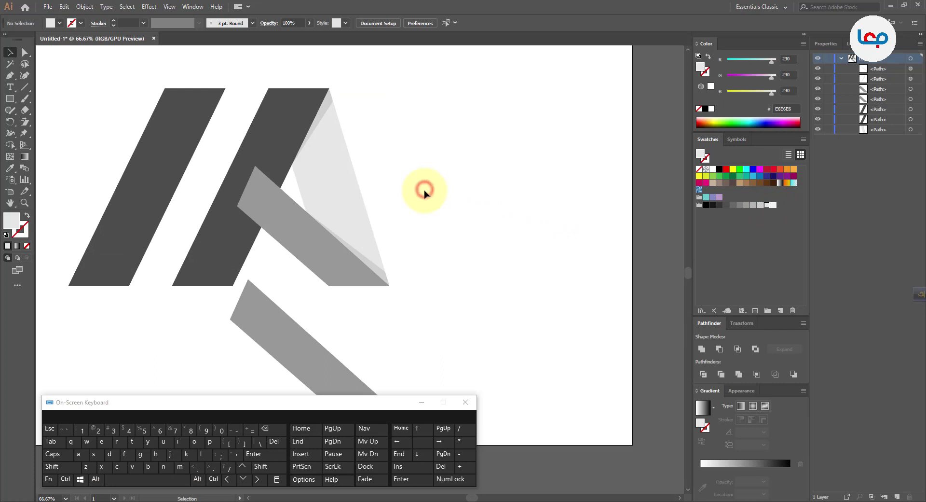
{"action": "left_click", "coordinate": [267, 120]}
{"action": "left_click", "coordinate": [405, 114]}
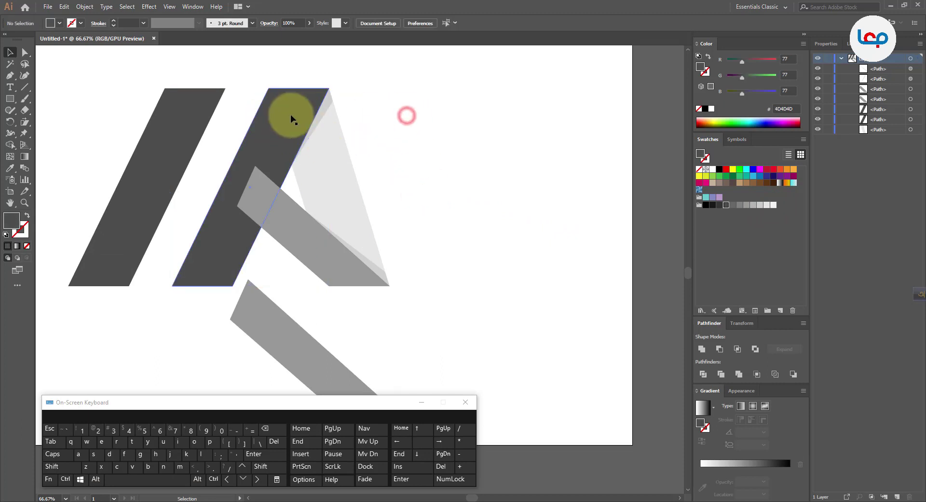
{"action": "left_click", "coordinate": [291, 115]}
{"action": "left_click", "coordinate": [726, 169]}
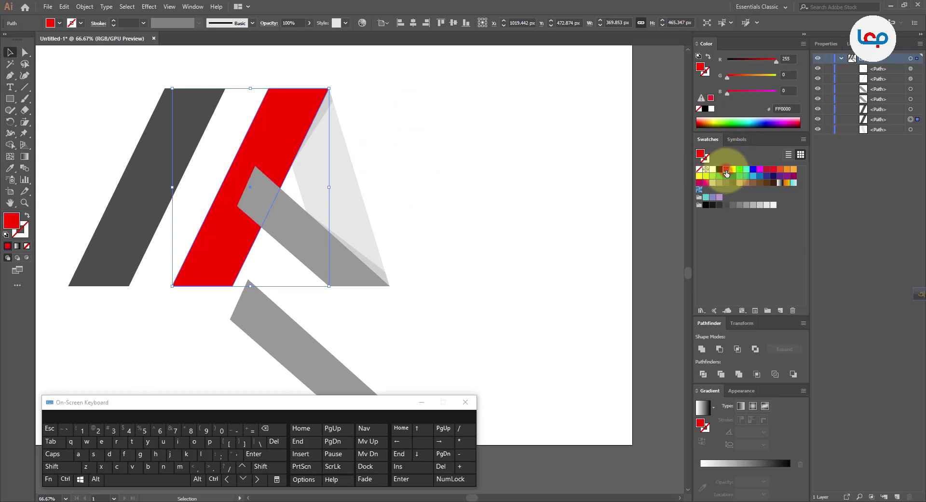
{"action": "left_click", "coordinate": [480, 170]}
Recolour the letter's crossbar with the same red, FF0000, leaving its spare copy grey
{"action": "key", "text": "ctrl+minus"}
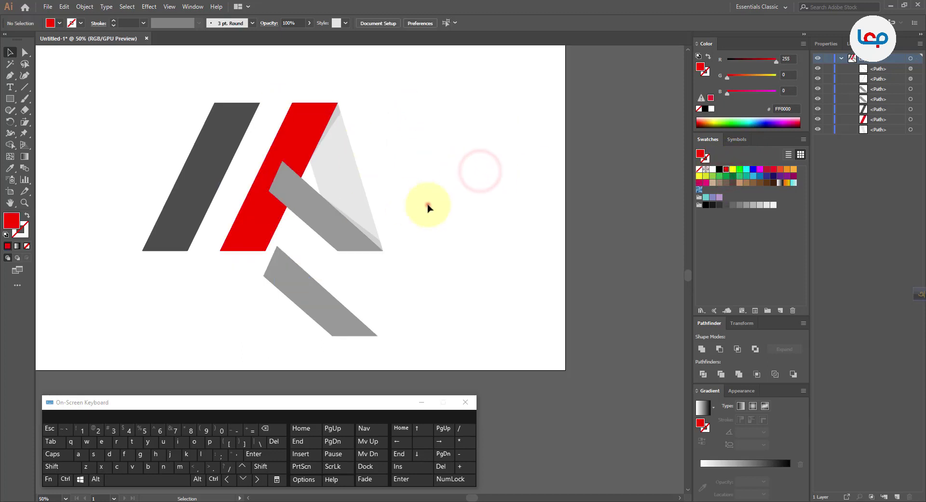
{"action": "left_click", "coordinate": [322, 218]}
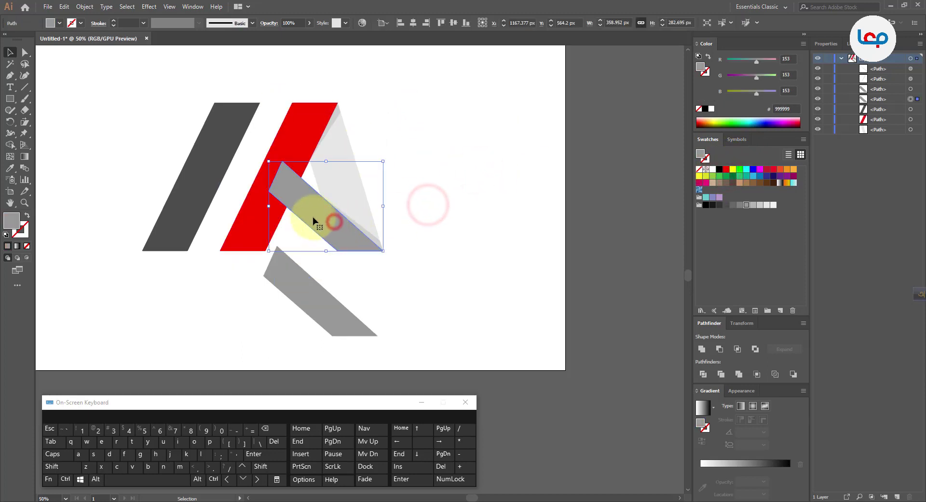
{"action": "left_click", "coordinate": [726, 170]}
{"action": "left_click", "coordinate": [437, 193]}
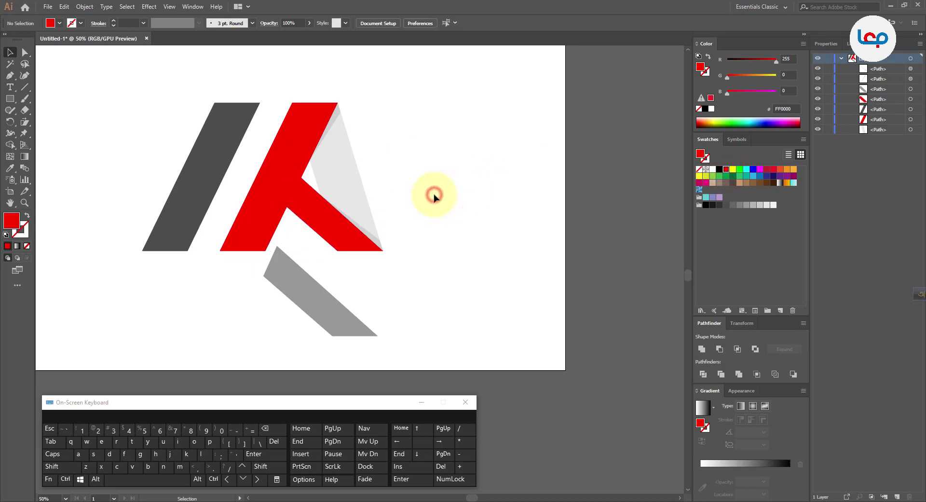
Fill the spare copy of the left bar with black
{"action": "left_click", "coordinate": [208, 166]}
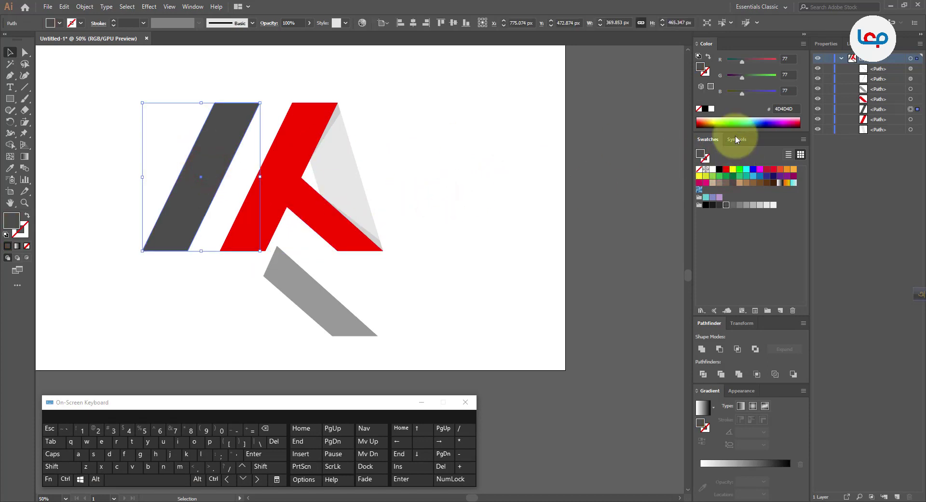
{"action": "left_click", "coordinate": [707, 109]}
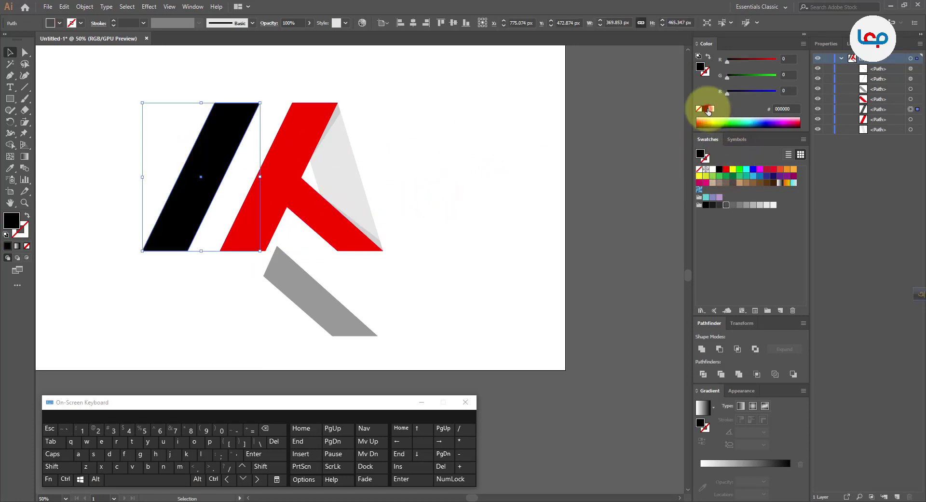
{"action": "left_click", "coordinate": [438, 147]}
Give the spare left bar a linear white-to-black gradient fill and set its opacity to 10%
{"action": "left_click", "coordinate": [238, 137]}
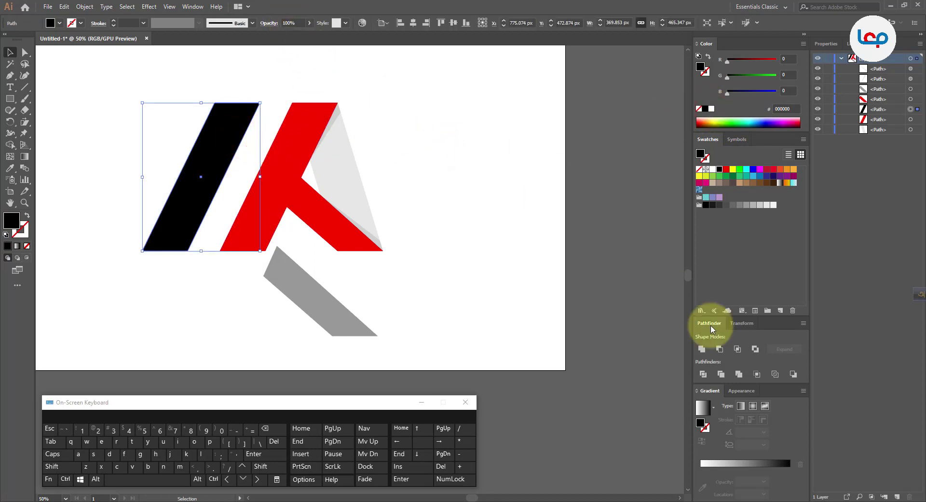
{"action": "left_click", "coordinate": [704, 409]}
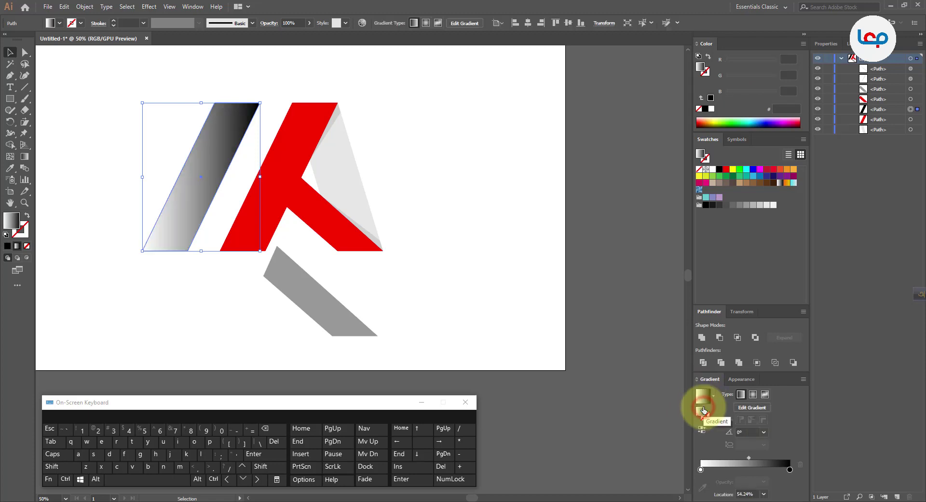
{"action": "left_click", "coordinate": [288, 23]}
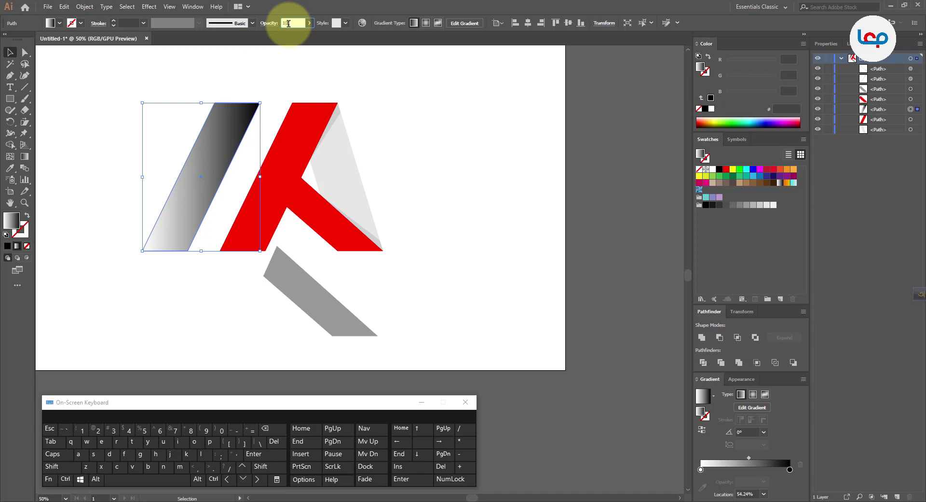
{"action": "type", "text": "0"}
{"action": "key", "text": "Return"}
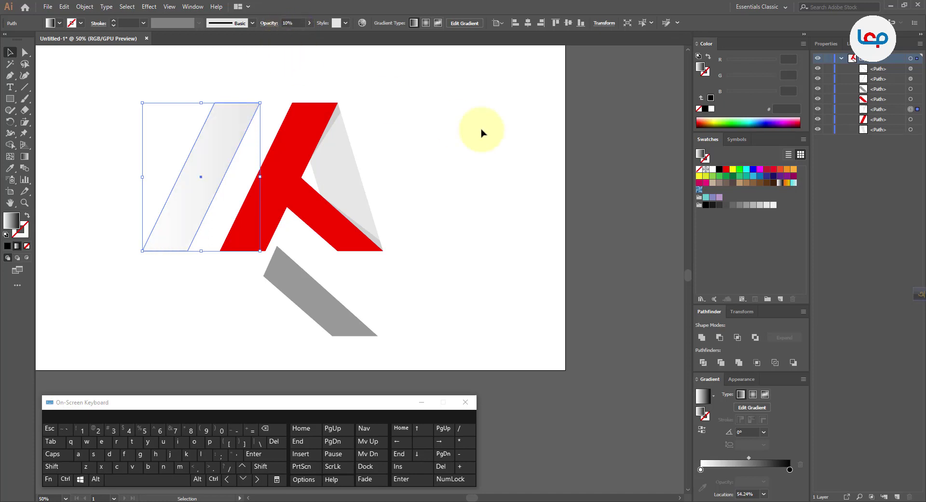
Redirect the spare bar's gradient along its left edge, from white at the top to black at the bottom, at about -114.9°
{"action": "left_click", "coordinate": [24, 156]}
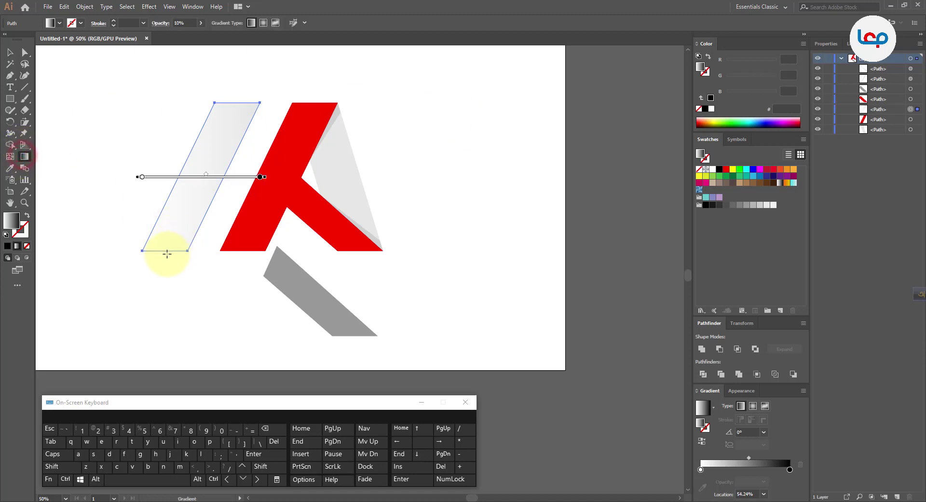
{"action": "left_click_drag", "start_coordinate": [186, 250], "coordinate": [259, 106]}
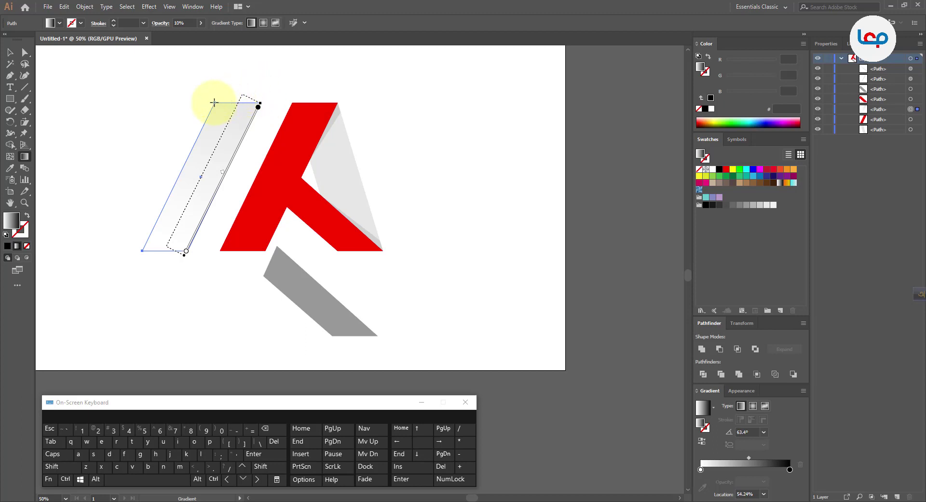
{"action": "left_click_drag", "start_coordinate": [214, 102], "coordinate": [147, 249]}
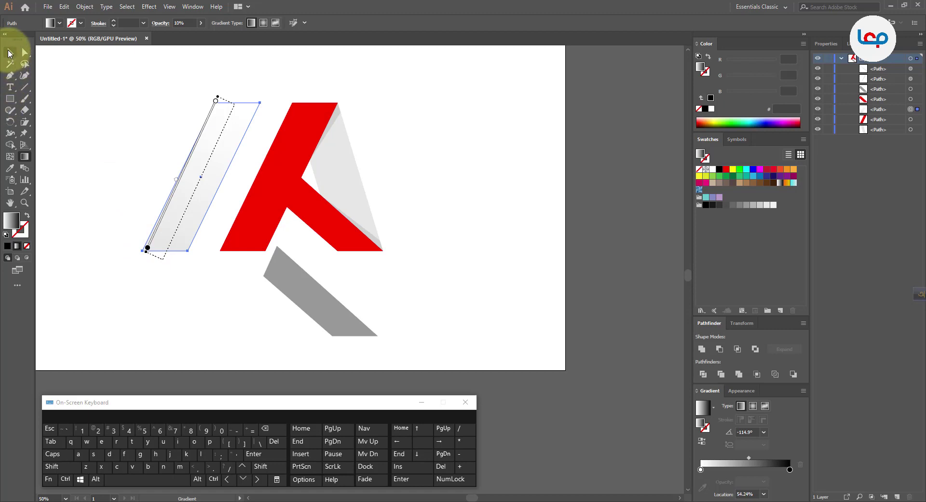
{"action": "left_click", "coordinate": [9, 52]}
Move the translucent gradient bar exactly onto the letter's red left leg
{"action": "left_click", "coordinate": [74, 149]}
{"action": "left_click_drag", "start_coordinate": [165, 200], "coordinate": [241, 205]}
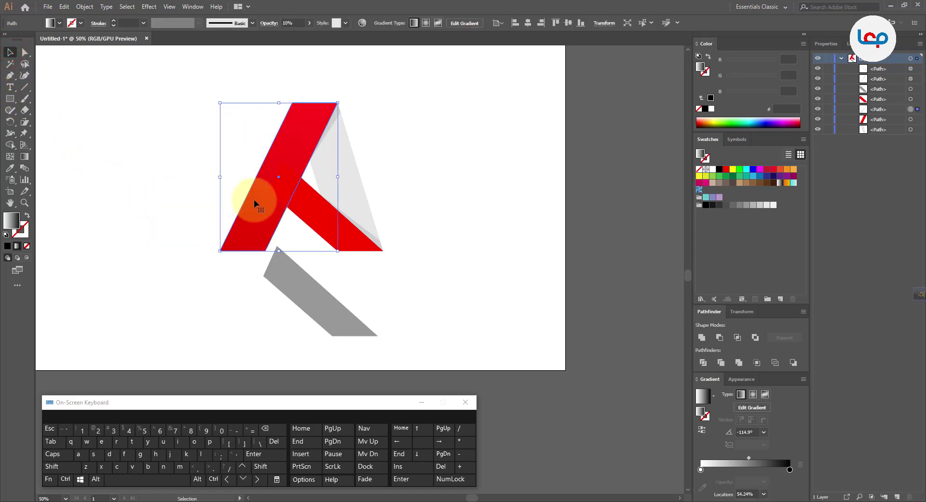
{"action": "left_click", "coordinate": [404, 180]}
{"action": "scroll", "coordinate": [377, 154], "scroll_direction": "up", "scroll_amount": 1}
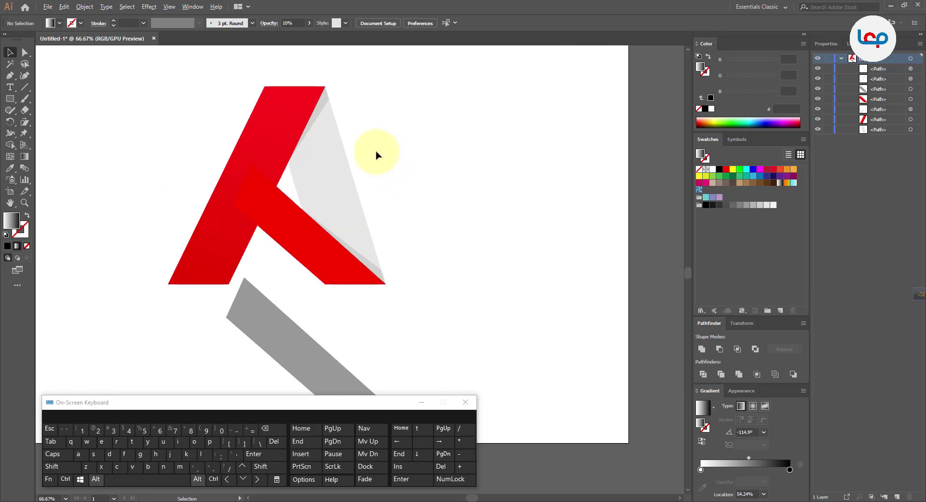
Apply the left leg overlay's gradient fill and 10% opacity to the spare grey crossbar copy with the Eyedropper
{"action": "scroll", "coordinate": [348, 161], "scroll_direction": "down", "scroll_amount": 1}
{"action": "left_click", "coordinate": [303, 300]}
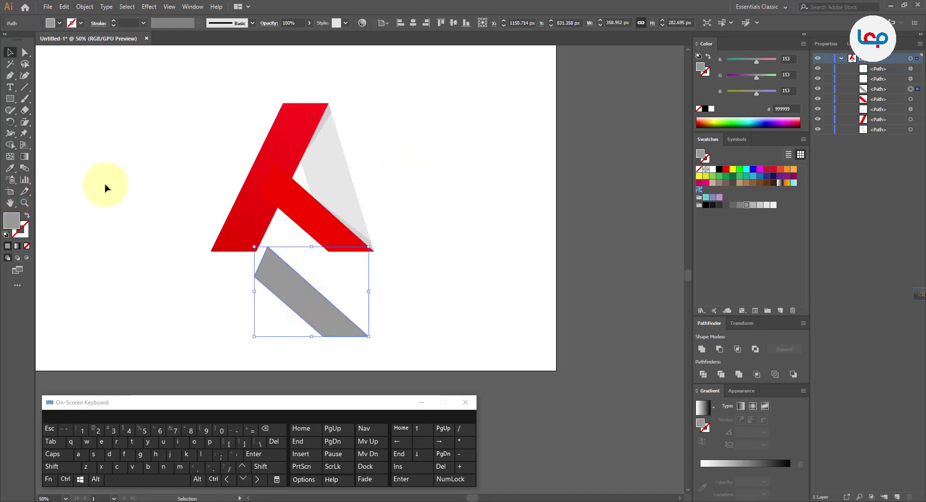
{"action": "left_click", "coordinate": [10, 169]}
{"action": "left_click", "coordinate": [285, 128]}
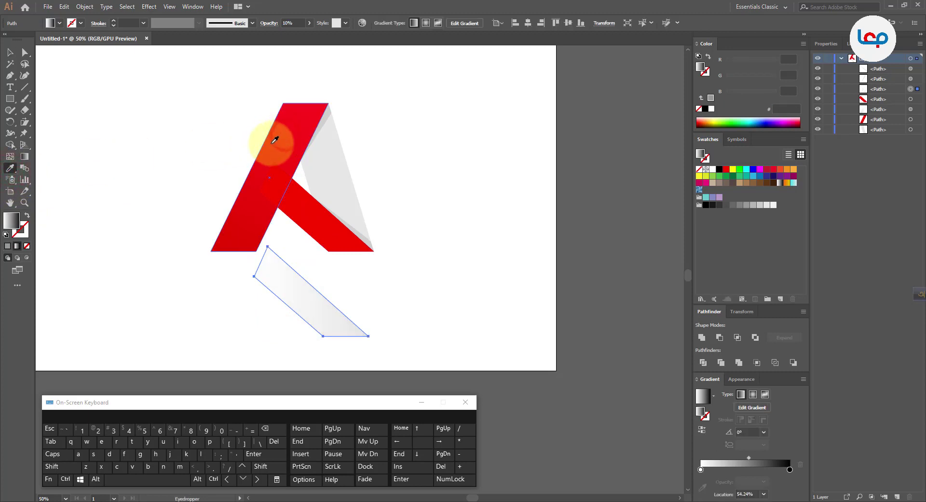
{"action": "left_click", "coordinate": [10, 52]}
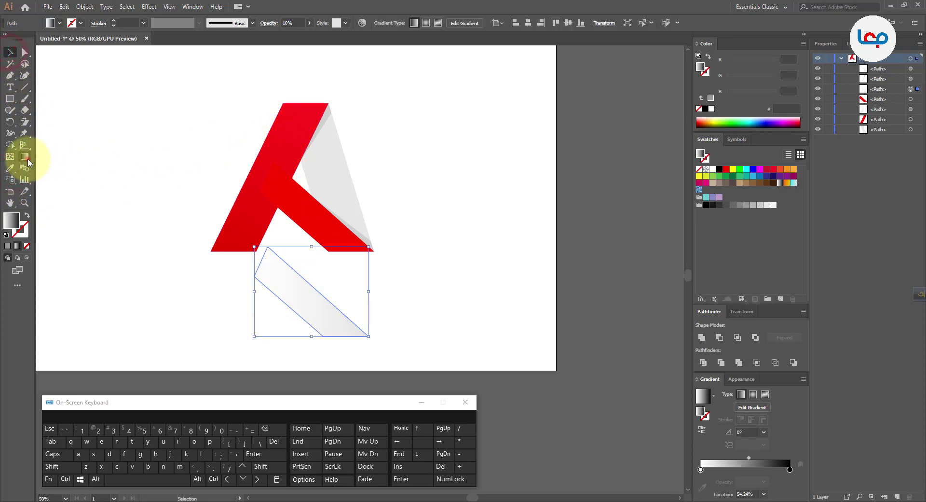
Redirect the crossbar copy's gradient along its length, white at the upper end and black at the lower end, at about -36.2°
{"action": "left_click", "coordinate": [26, 159]}
{"action": "left_click_drag", "start_coordinate": [258, 265], "coordinate": [353, 340]}
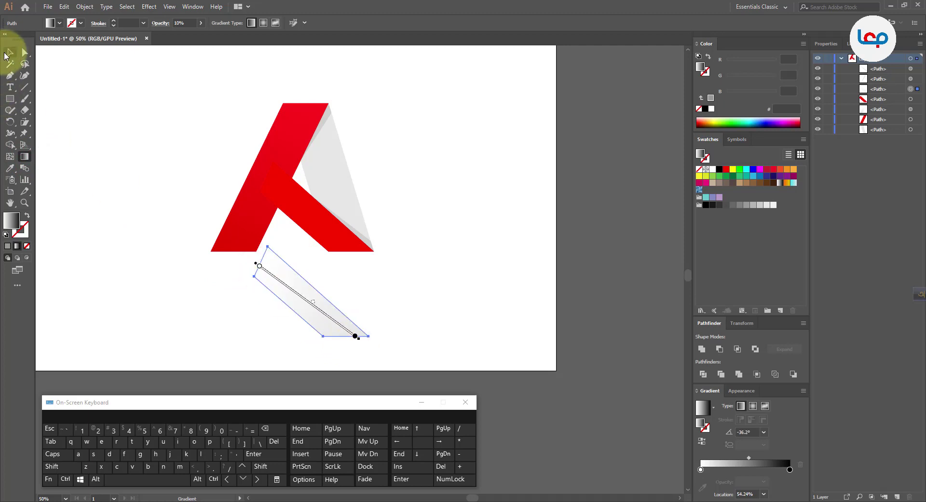
{"action": "left_click", "coordinate": [10, 52]}
Move the translucent gradient crossbar copy exactly onto the letter's red crossbar
{"action": "left_click", "coordinate": [83, 126]}
{"action": "left_click_drag", "start_coordinate": [338, 339], "coordinate": [348, 246]}
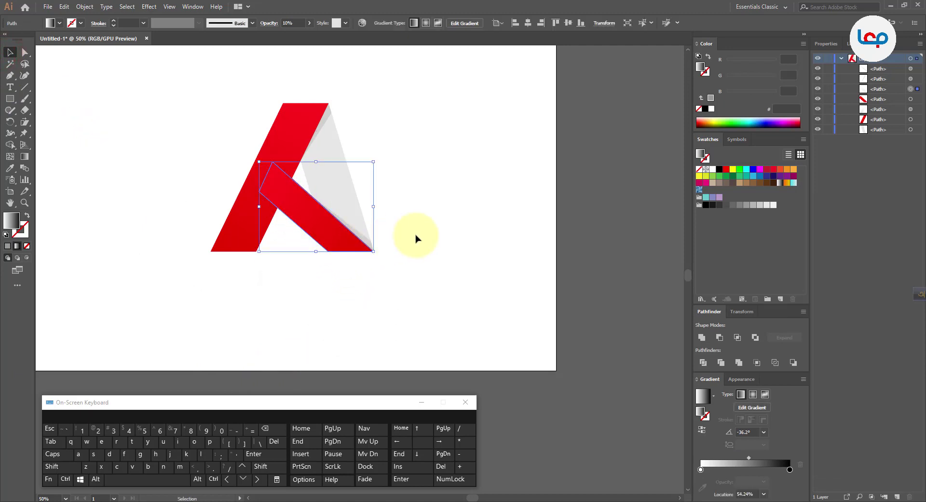
{"action": "left_click", "coordinate": [415, 235]}
{"action": "left_click", "coordinate": [331, 147]}
Set the crossbar's gradient overlay to 20% opacity
{"action": "scroll", "coordinate": [332, 147], "scroll_direction": "up", "scroll_amount": 1}
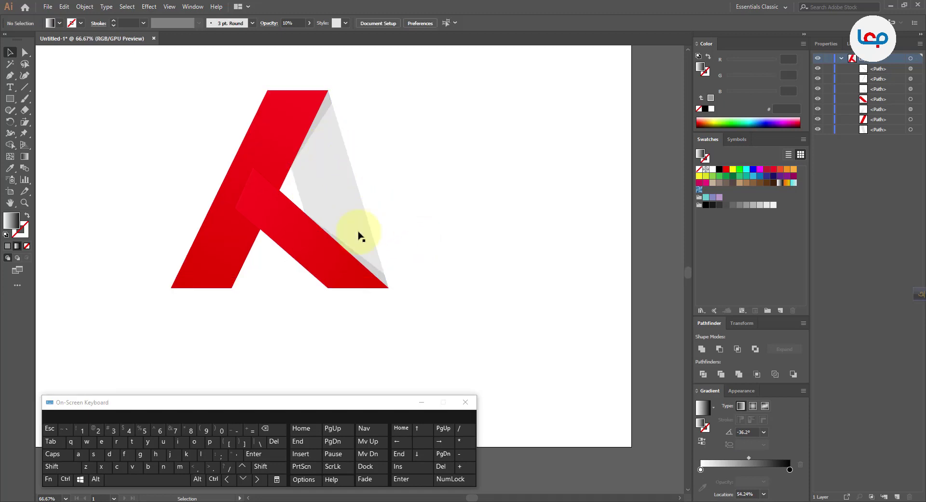
{"action": "left_click", "coordinate": [315, 248]}
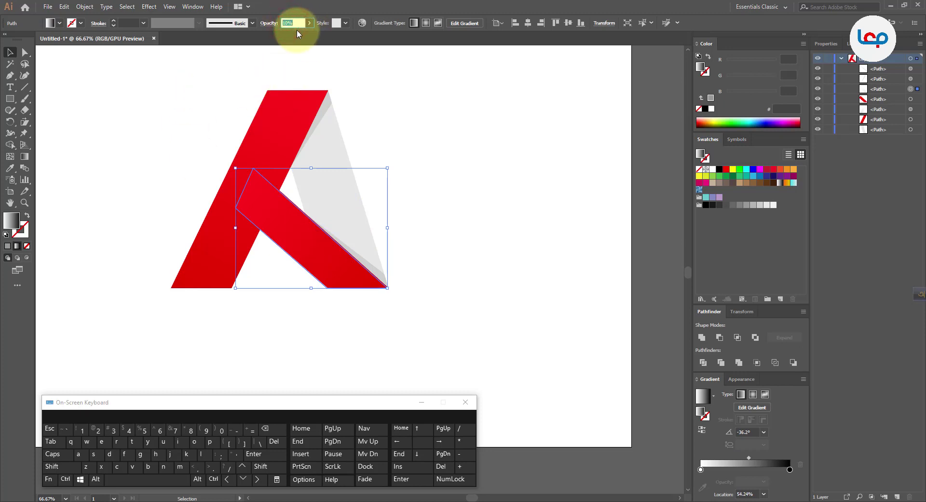
{"action": "type", "text": "20"}
{"action": "key", "text": "Return"}
{"action": "left_click", "coordinate": [387, 113]}
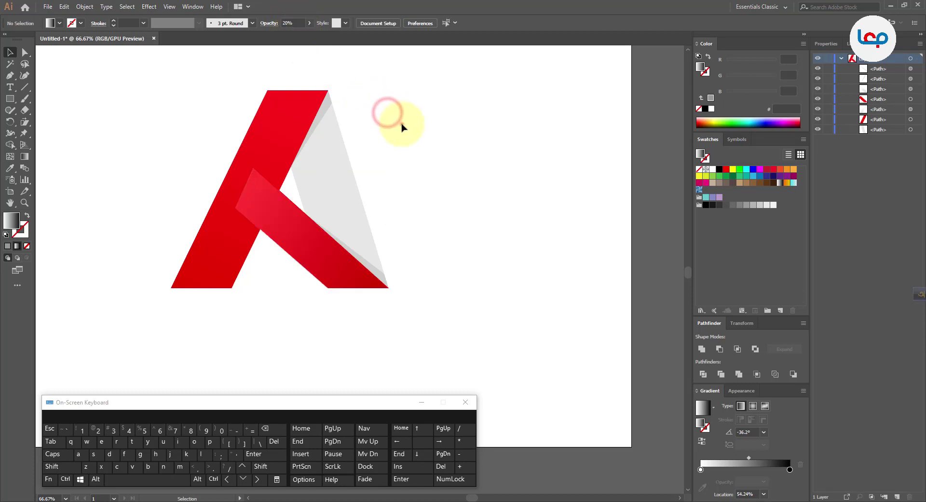
Set the left leg's gradient overlay to 25% opacity
{"action": "left_click", "coordinate": [290, 115]}
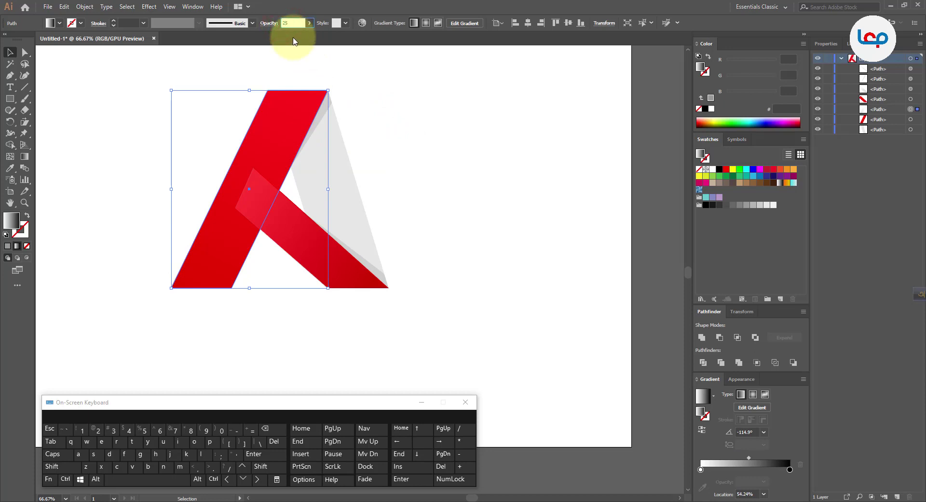
{"action": "type", "text": "25"}
{"action": "key", "text": "Return"}
{"action": "left_click", "coordinate": [440, 165]}
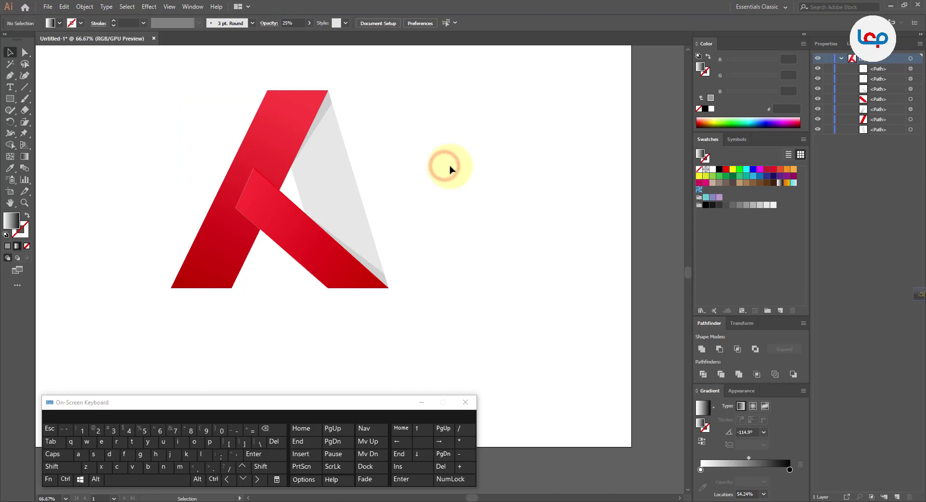
Set the opacity of the crossbar's gradient overlay to 25%
{"action": "left_click", "coordinate": [308, 245]}
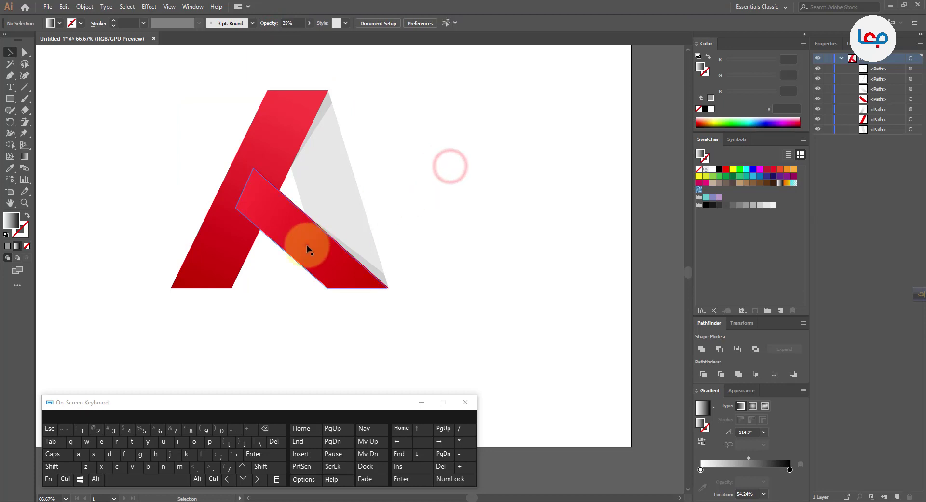
{"action": "left_click", "coordinate": [287, 22]}
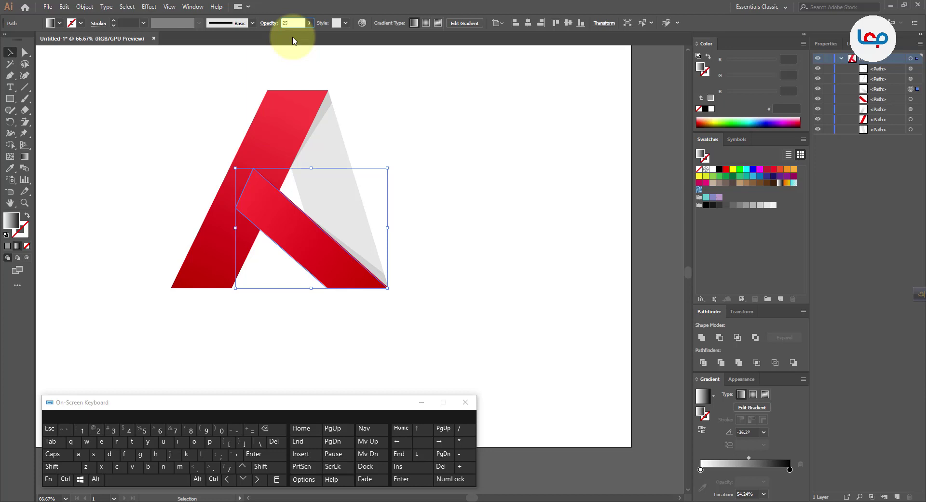
{"action": "type", "text": "25"}
{"action": "key", "text": "Return"}
{"action": "left_click", "coordinate": [507, 207]}
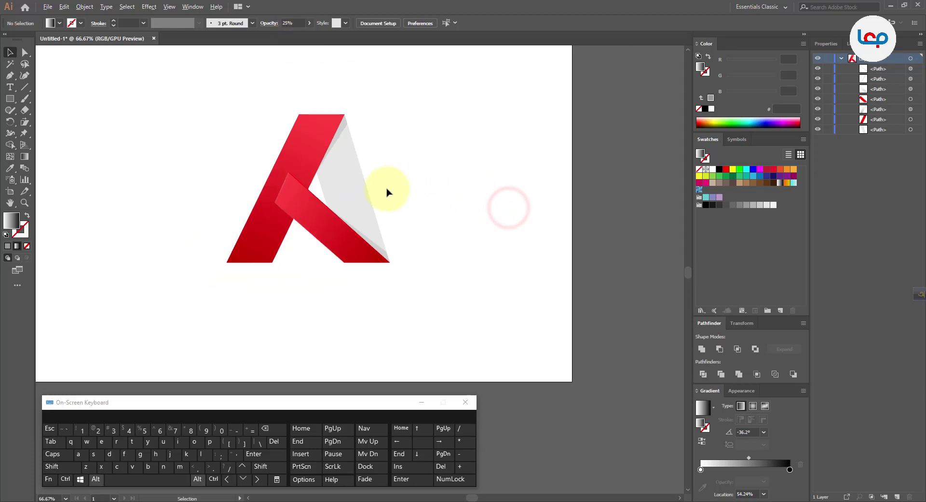
{"action": "scroll", "coordinate": [386, 177], "scroll_direction": "up", "scroll_amount": 1}
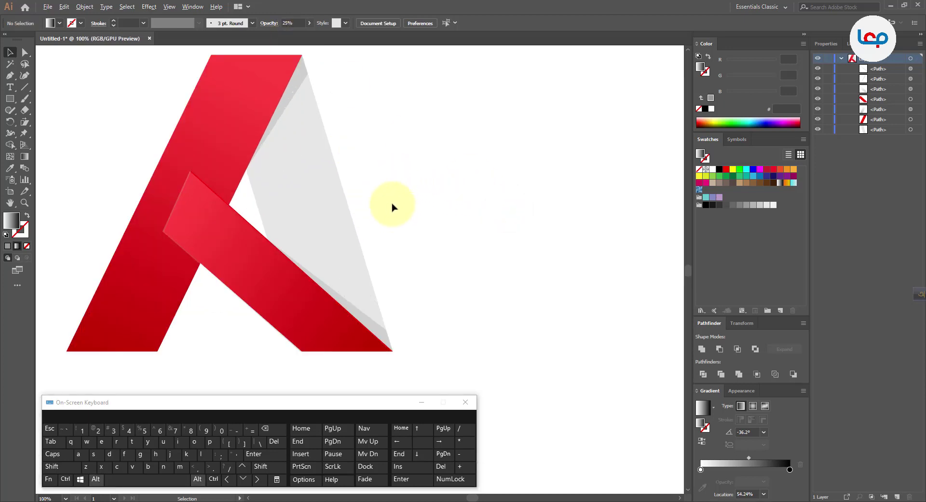
{"action": "scroll", "coordinate": [392, 208], "scroll_direction": "down", "scroll_amount": 1}
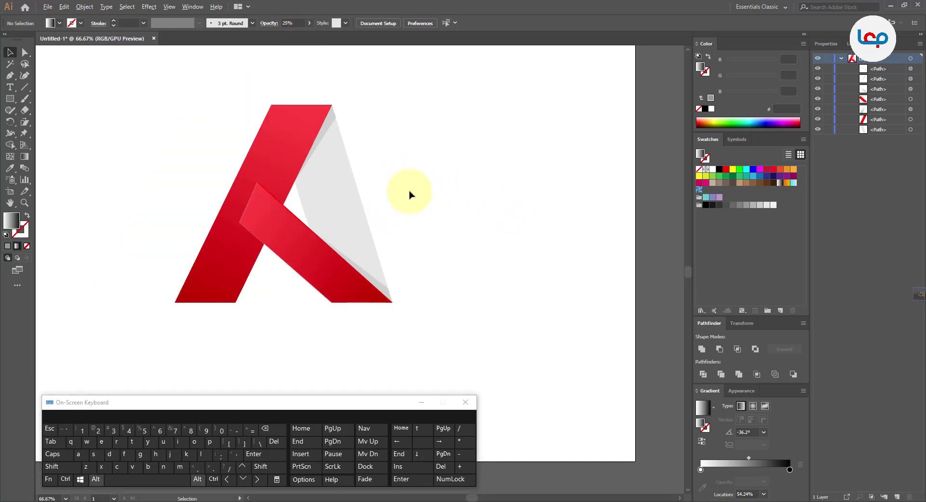
Copy the light grey right leg and place the pasted copy on the empty artboard to the right of the letter
{"action": "left_click", "coordinate": [360, 191]}
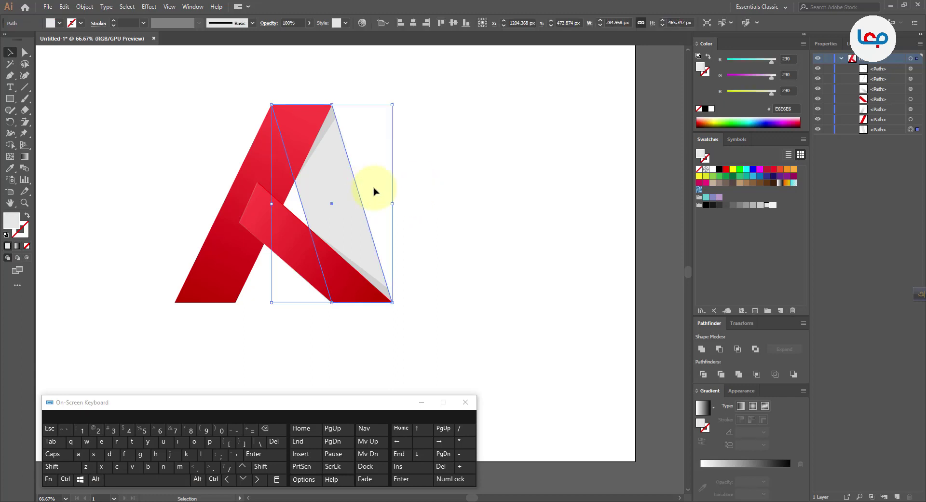
{"action": "scroll", "coordinate": [422, 180], "scroll_direction": "up", "scroll_amount": 1}
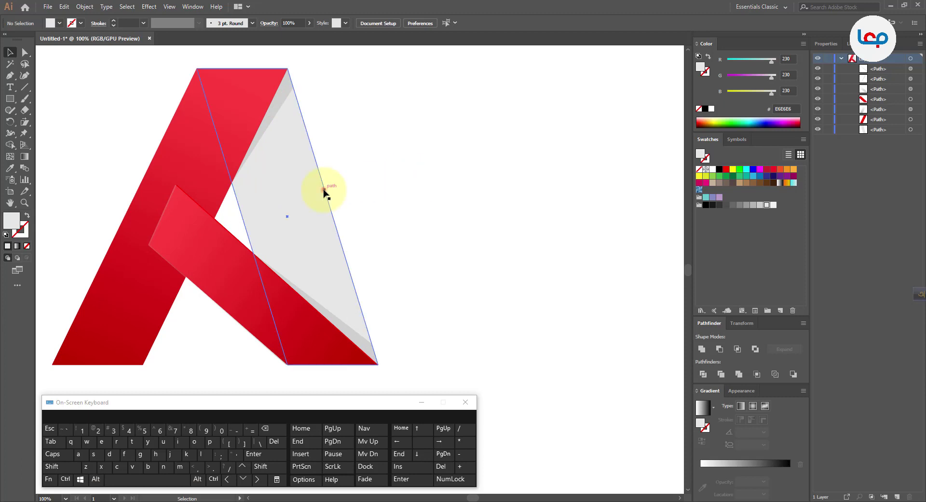
{"action": "scroll", "coordinate": [319, 203], "scroll_direction": "down", "scroll_amount": 1}
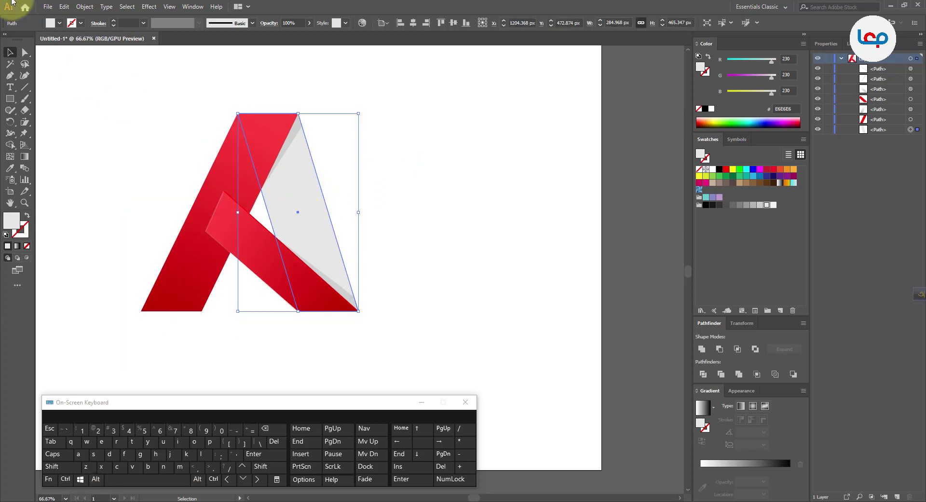
{"action": "left_click", "coordinate": [64, 6]}
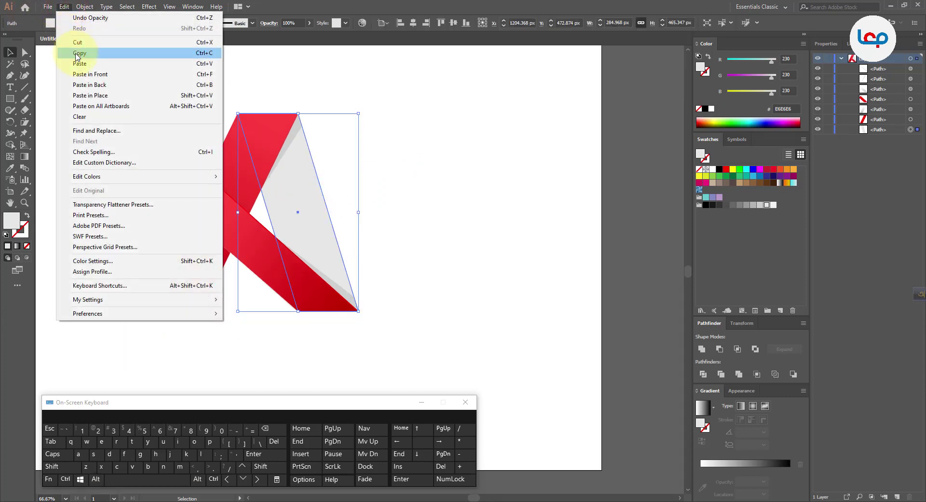
{"action": "left_click", "coordinate": [76, 53]}
{"action": "left_click", "coordinate": [64, 6]}
{"action": "left_click", "coordinate": [78, 64]}
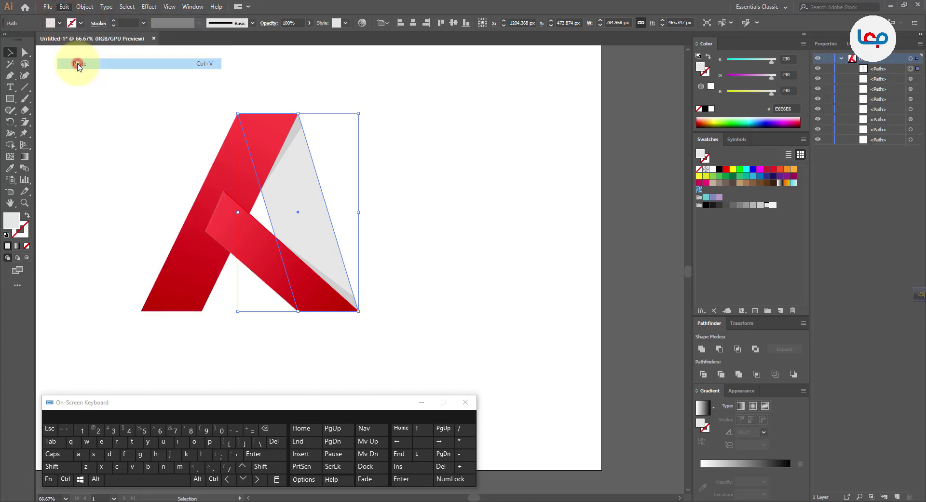
{"action": "left_click_drag", "start_coordinate": [374, 243], "coordinate": [464, 181]}
{"action": "left_click", "coordinate": [521, 178]}
Give the right leg's copy a white-to-black gradient running along its length at about -72.6°, with white at the upper end
{"action": "left_click", "coordinate": [450, 196]}
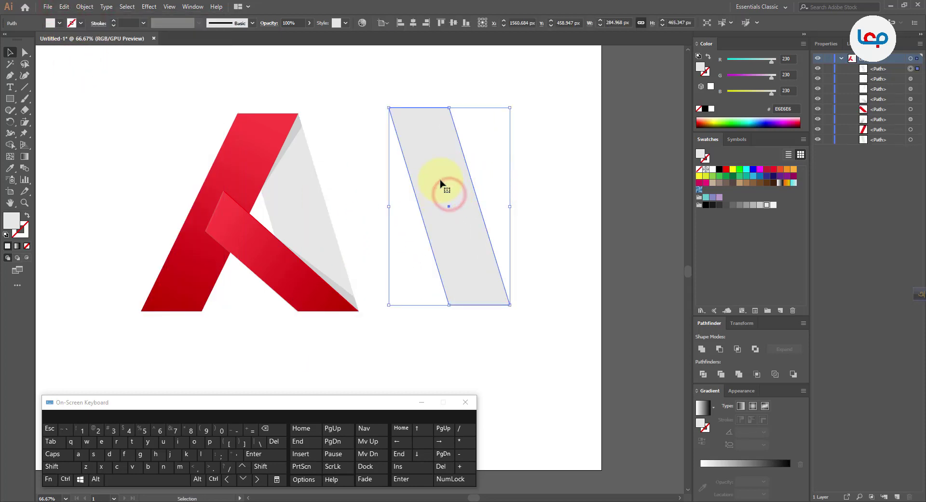
{"action": "left_click", "coordinate": [702, 410]}
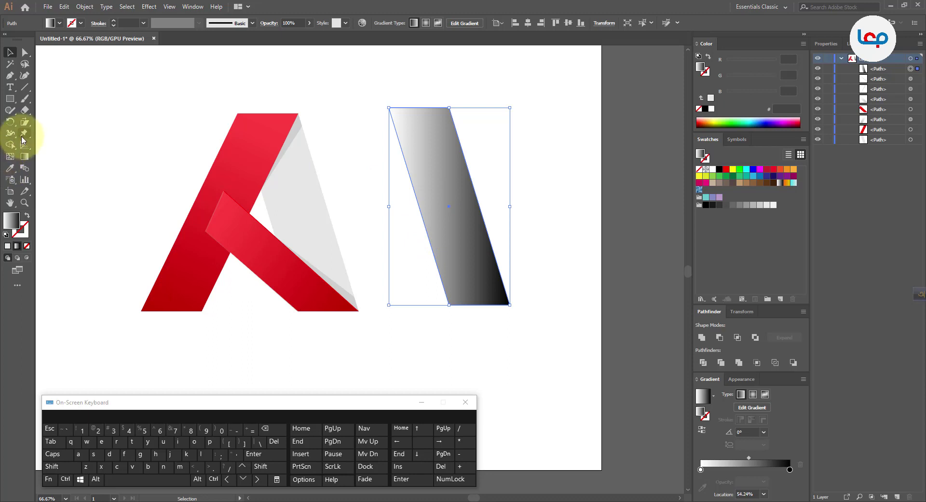
{"action": "left_click", "coordinate": [25, 156]}
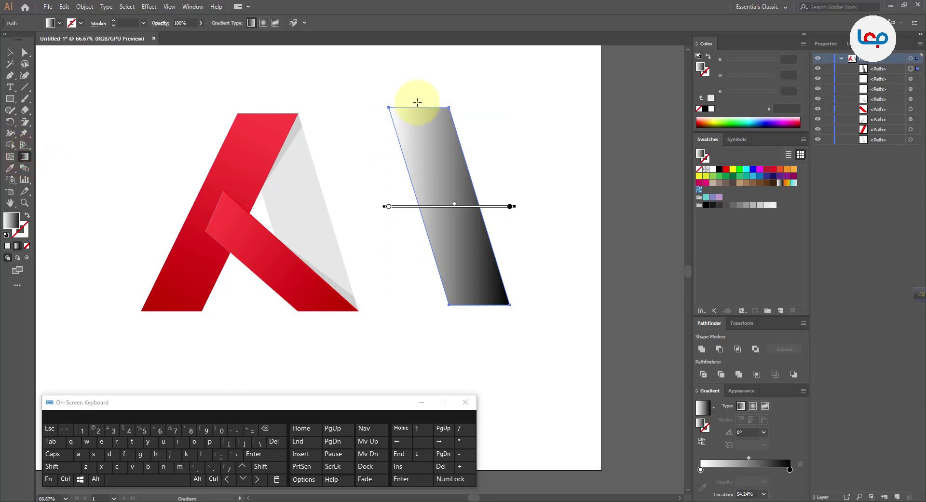
{"action": "left_click_drag", "start_coordinate": [388, 105], "coordinate": [451, 305]}
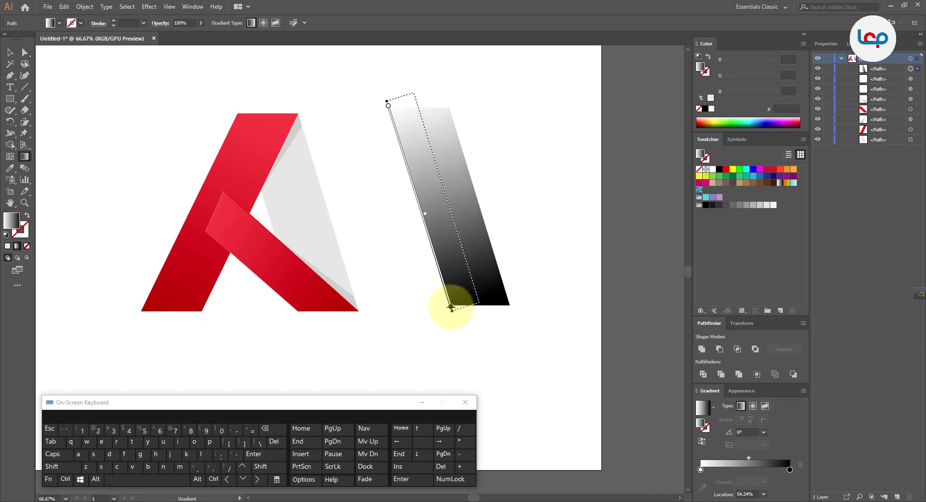
{"action": "left_click", "coordinate": [10, 52]}
{"action": "left_click", "coordinate": [153, 75]}
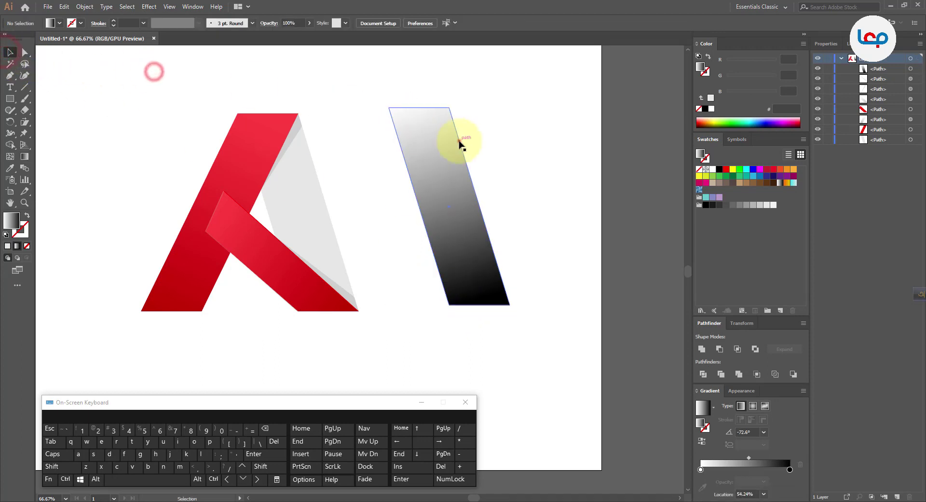
Set the right leg copy's gradient to 25% opacity
{"action": "left_click", "coordinate": [459, 141]}
{"action": "left_click", "coordinate": [288, 22]}
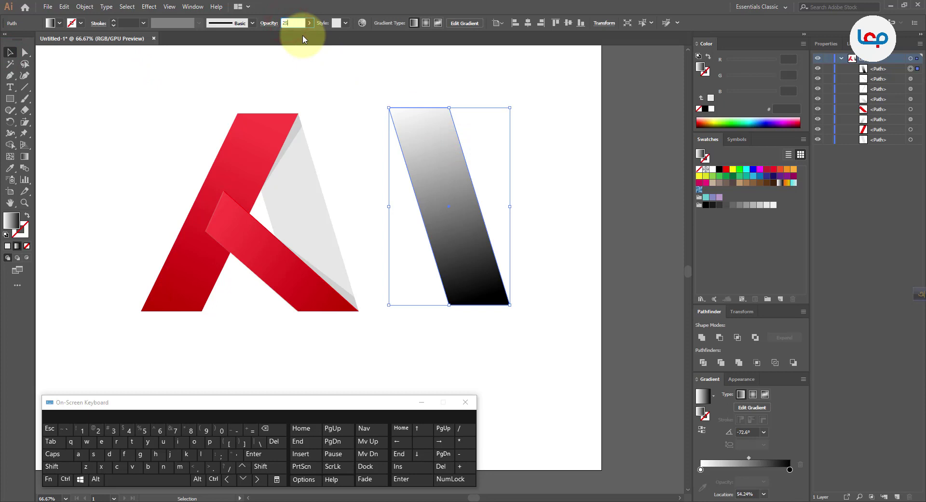
{"action": "key", "text": "Return"}
{"action": "left_click", "coordinate": [545, 169]}
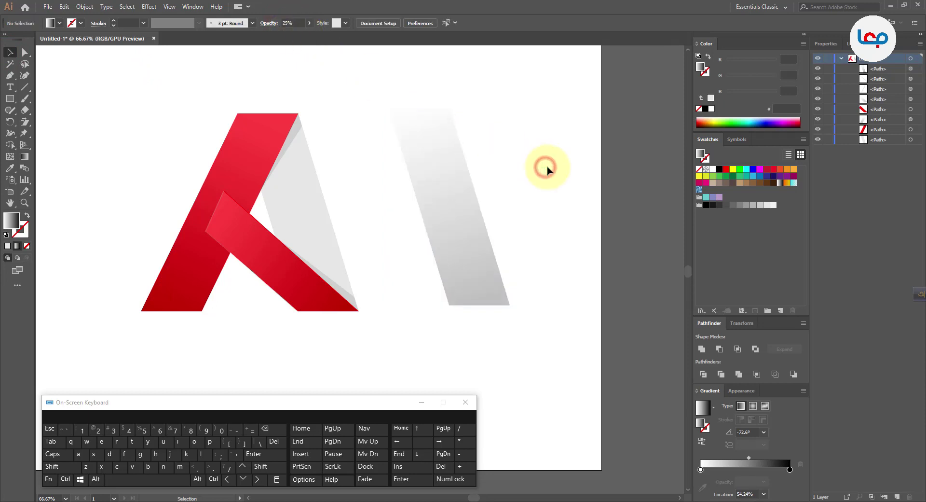
Recolour the letter's light grey right leg with the magenta swatch R=237 G=30 B=121
{"action": "left_click", "coordinate": [310, 193]}
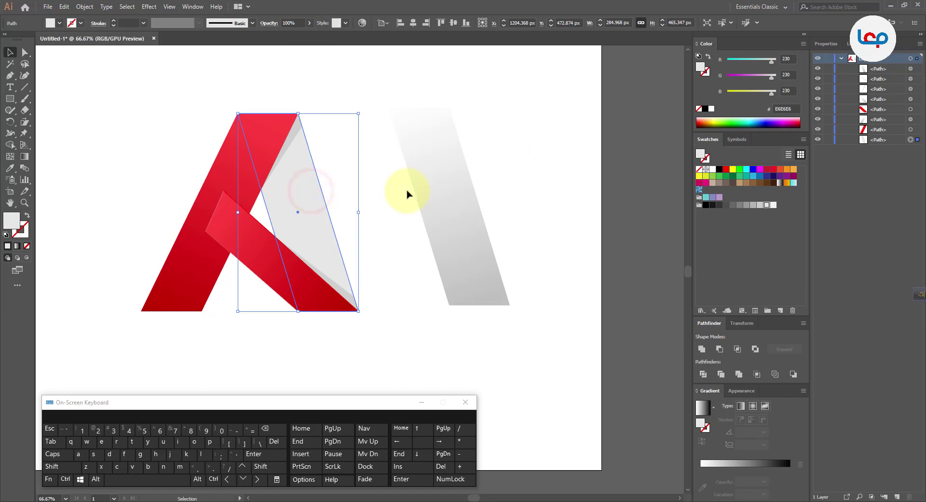
{"action": "left_click", "coordinate": [699, 182]}
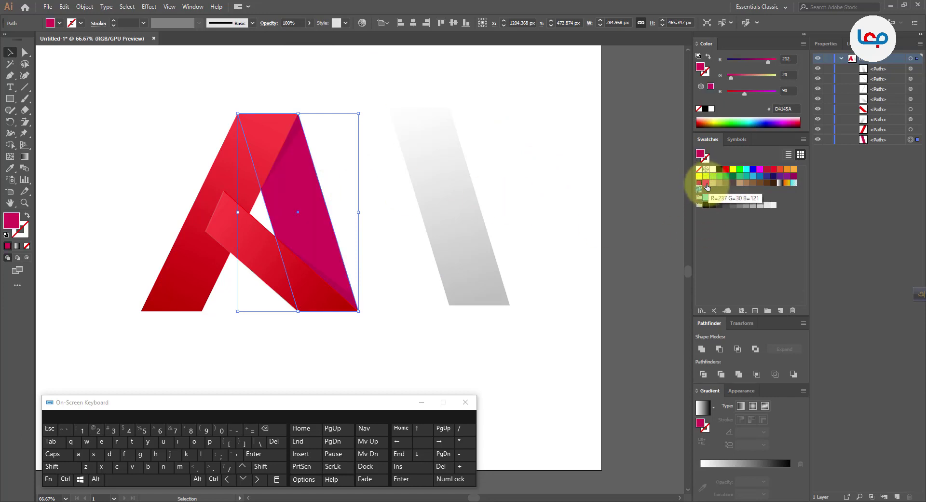
{"action": "left_click", "coordinate": [706, 182]}
Move the translucent gradient copy exactly onto the letter's magenta right leg
{"action": "left_click", "coordinate": [533, 212]}
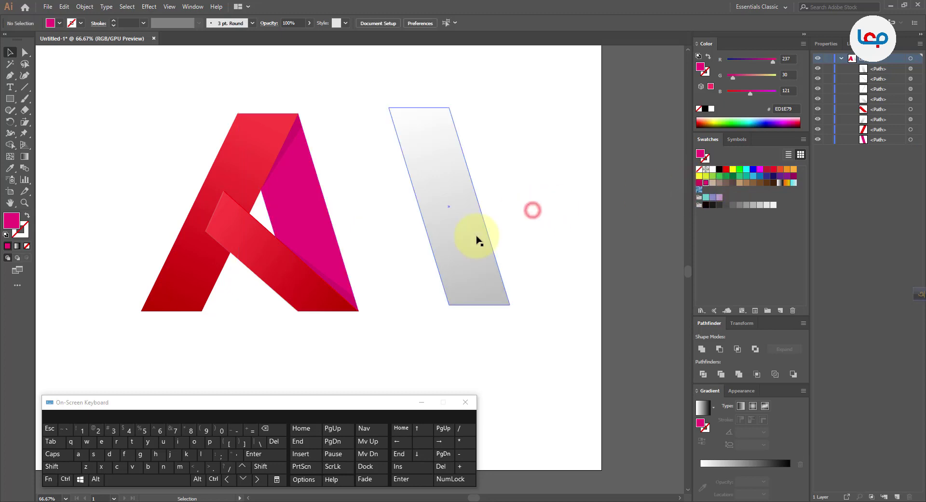
{"action": "left_click_drag", "start_coordinate": [465, 231], "coordinate": [314, 236]}
{"action": "left_click", "coordinate": [404, 224]}
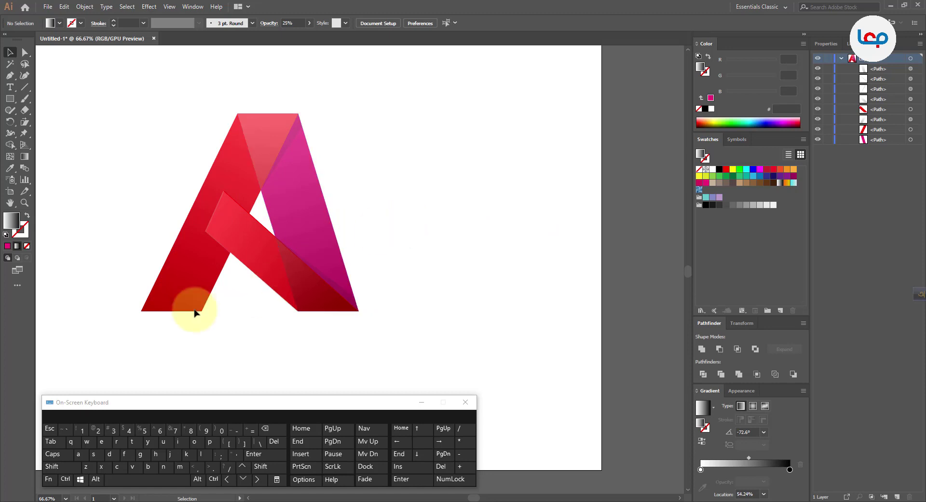
{"action": "left_click_drag", "start_coordinate": [248, 242], "coordinate": [248, 242]}
{"action": "right_click", "coordinate": [245, 236]}
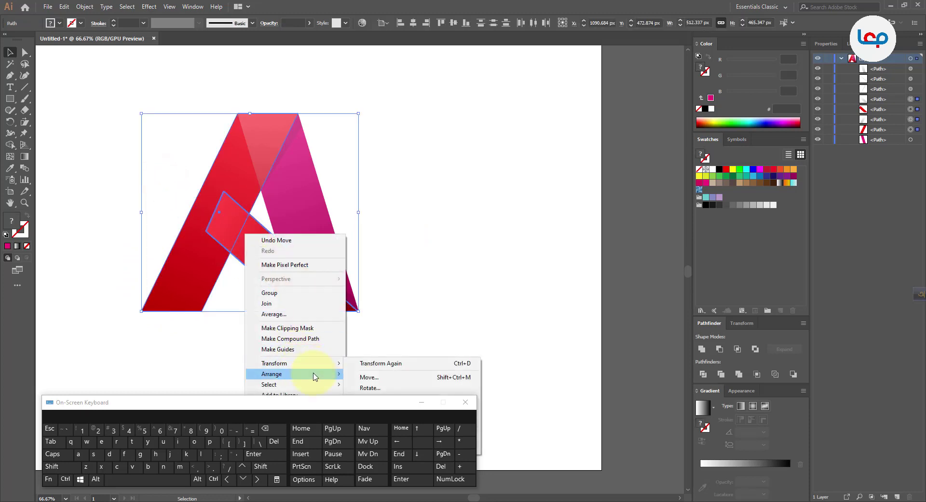
{"action": "left_click", "coordinate": [433, 222]}
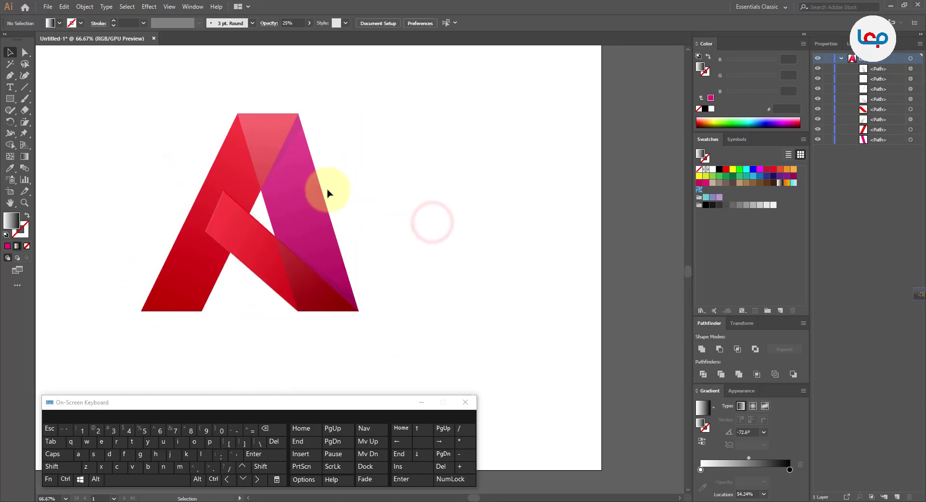
Bring the red left leg and crossbar, together with their gradient overlays, to the front of the stacking order
{"action": "scroll", "coordinate": [293, 150], "scroll_direction": "down", "scroll_amount": 1}
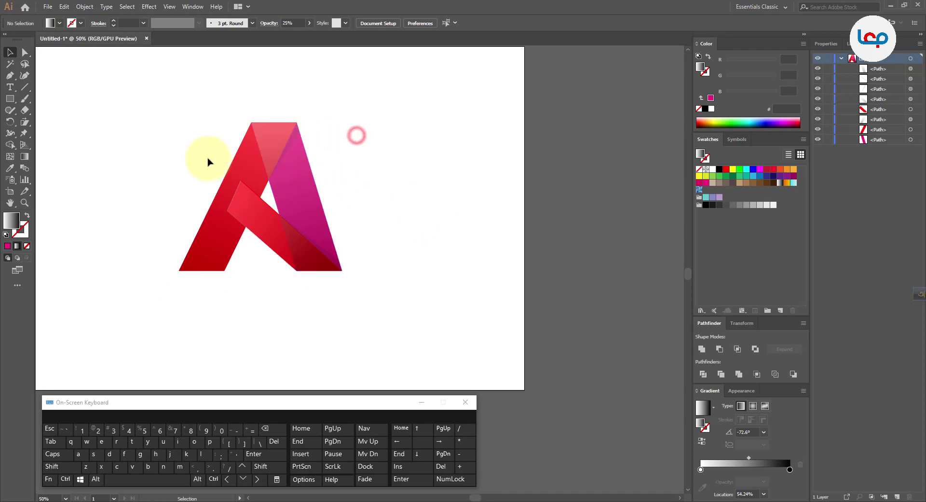
{"action": "left_click", "coordinate": [251, 221]}
{"action": "right_click", "coordinate": [251, 219]}
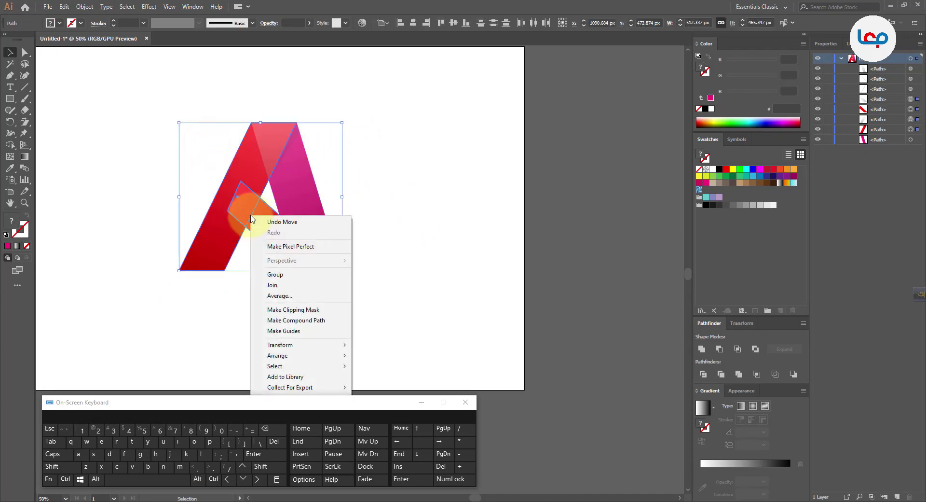
{"action": "mouse_move", "coordinate": [314, 355]}
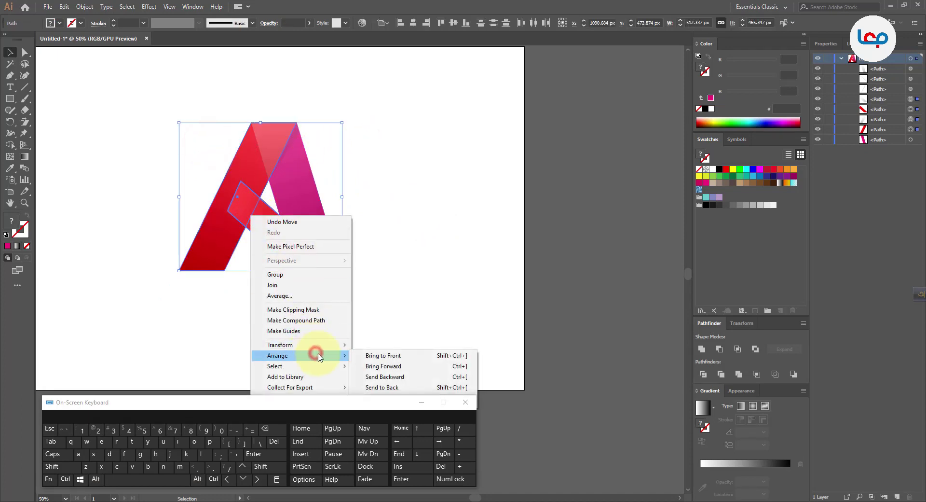
{"action": "left_click", "coordinate": [401, 359]}
{"action": "left_click", "coordinate": [393, 265]}
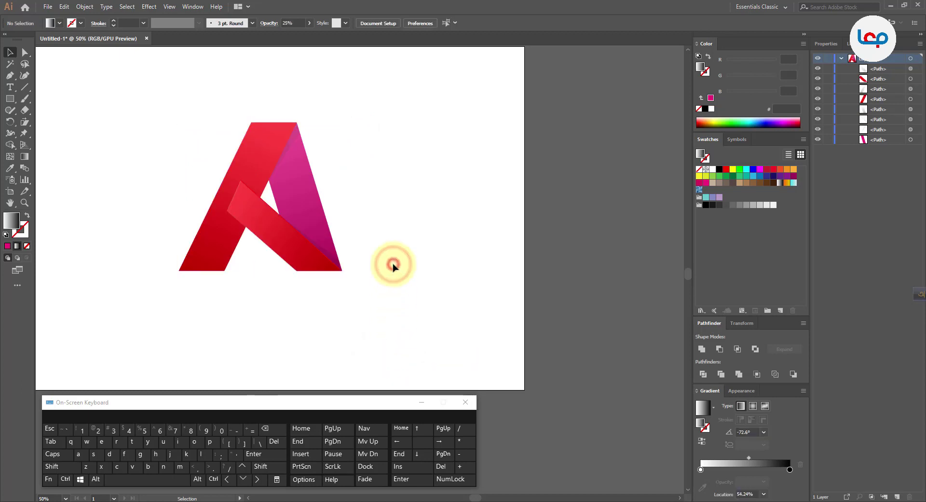
Nudge the crossbar's gradient overlay slightly to the right so it lines up with the red crossbar's edge and lower right tip
{"action": "scroll", "coordinate": [286, 158], "scroll_direction": "up", "scroll_amount": 1}
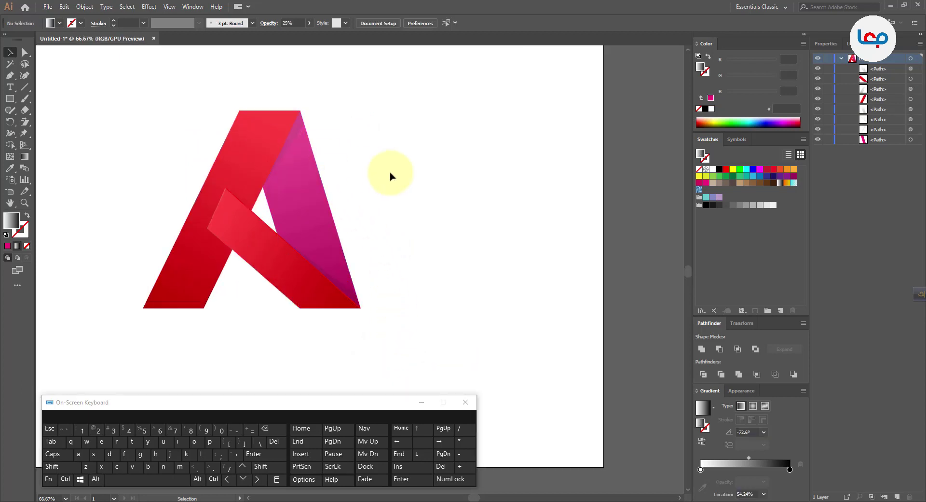
{"action": "left_click", "coordinate": [320, 286]}
{"action": "scroll", "coordinate": [320, 286], "scroll_direction": "up", "scroll_amount": 3}
{"action": "left_click", "coordinate": [460, 306]}
{"action": "scroll", "coordinate": [408, 352], "scroll_direction": "up", "scroll_amount": 2}
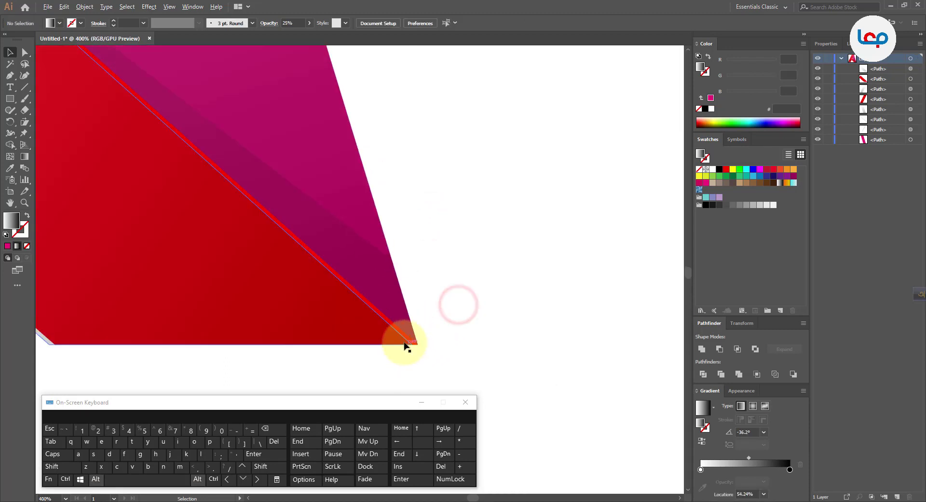
{"action": "left_click", "coordinate": [390, 336]}
{"action": "left_click_drag", "start_coordinate": [371, 335], "coordinate": [377, 335]}
{"action": "scroll", "coordinate": [436, 291], "scroll_direction": "down", "scroll_amount": 2}
{"action": "left_click", "coordinate": [472, 291]}
{"action": "scroll", "coordinate": [345, 322], "scroll_direction": "down", "scroll_amount": 2}
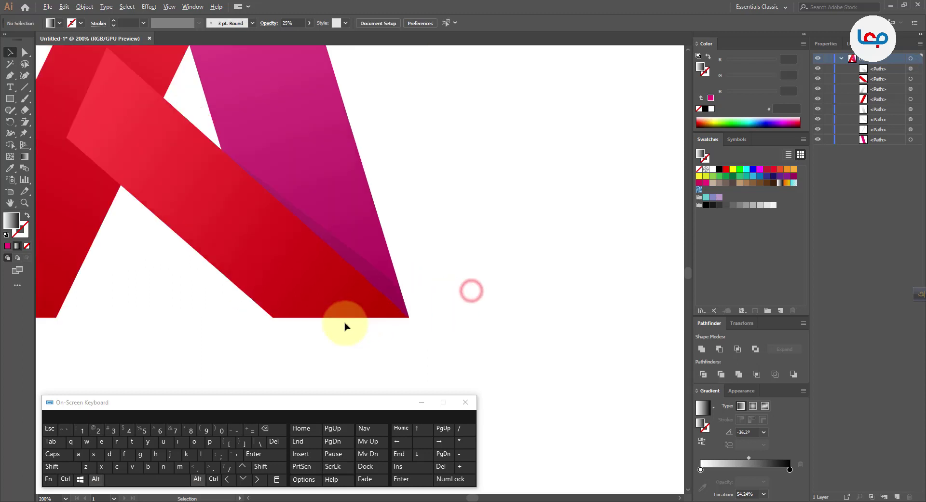
{"action": "scroll", "coordinate": [435, 298], "scroll_direction": "down", "scroll_amount": 1}
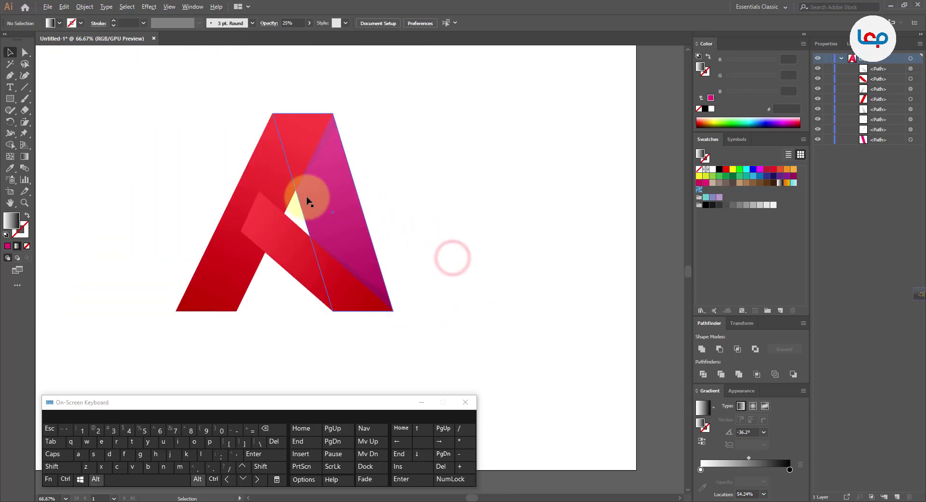
Minimize the on-screen keyboard window to uncover the artboard beneath the letter
{"action": "scroll", "coordinate": [249, 183], "scroll_direction": "up", "scroll_amount": 1}
{"action": "left_click_drag", "start_coordinate": [288, 256], "coordinate": [286, 247]}
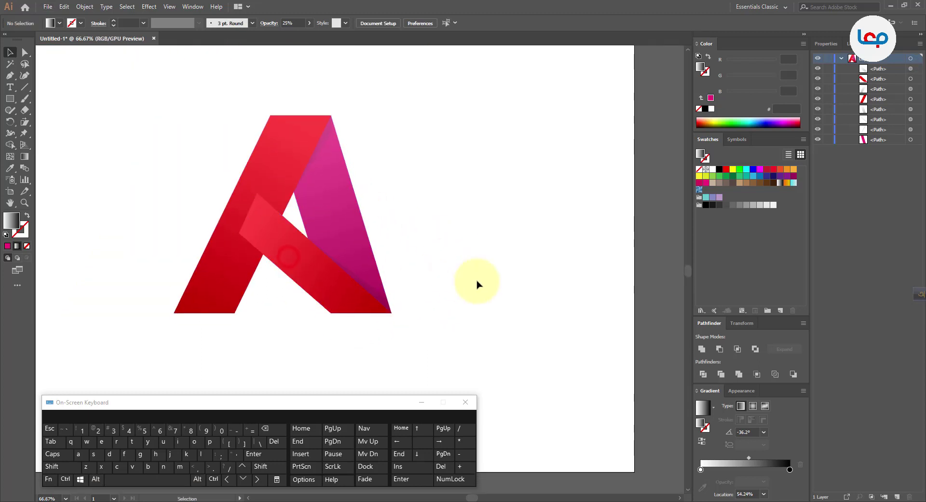
{"action": "left_click", "coordinate": [476, 280]}
{"action": "left_click", "coordinate": [423, 401]}
{"action": "scroll", "coordinate": [262, 155], "scroll_direction": "up", "scroll_amount": 1}
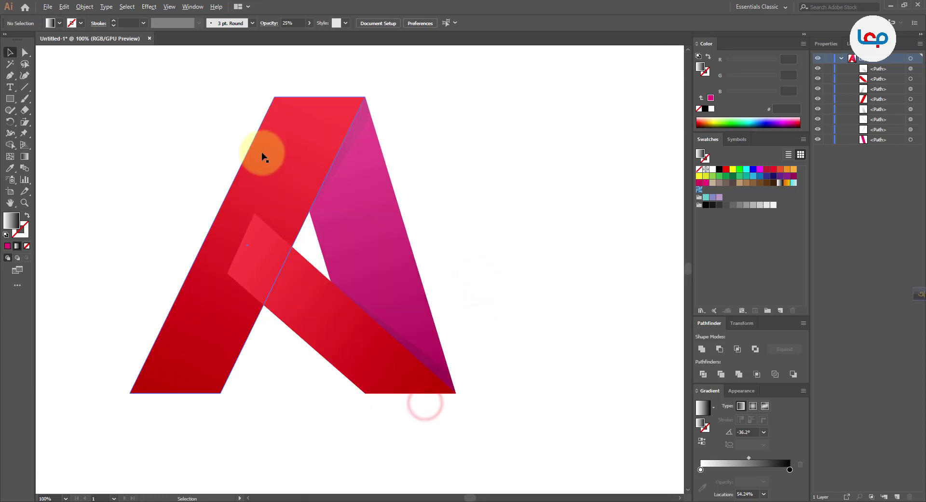
Redraw the magenta leg overlay's gradient diagonally from its upper left corner to its lower right tip, at about -58.4°
{"action": "left_click", "coordinate": [376, 227]}
{"action": "left_click", "coordinate": [492, 239]}
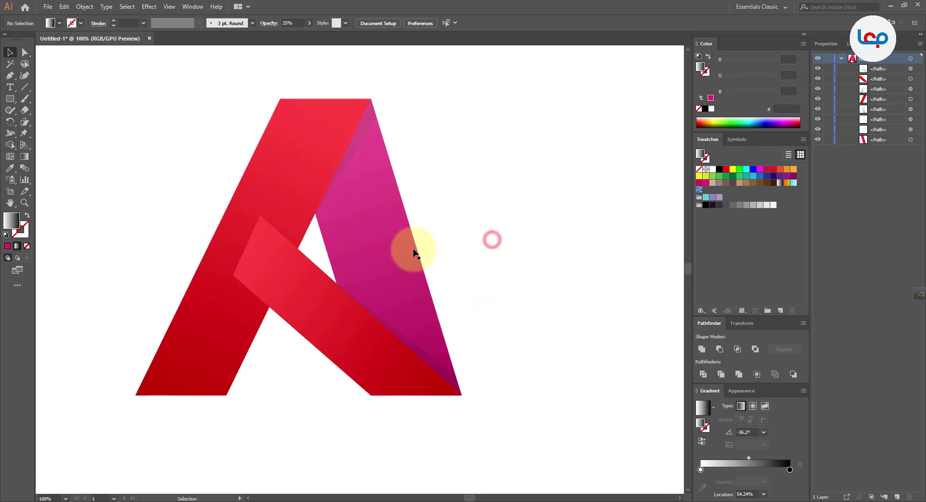
{"action": "left_click", "coordinate": [412, 248]}
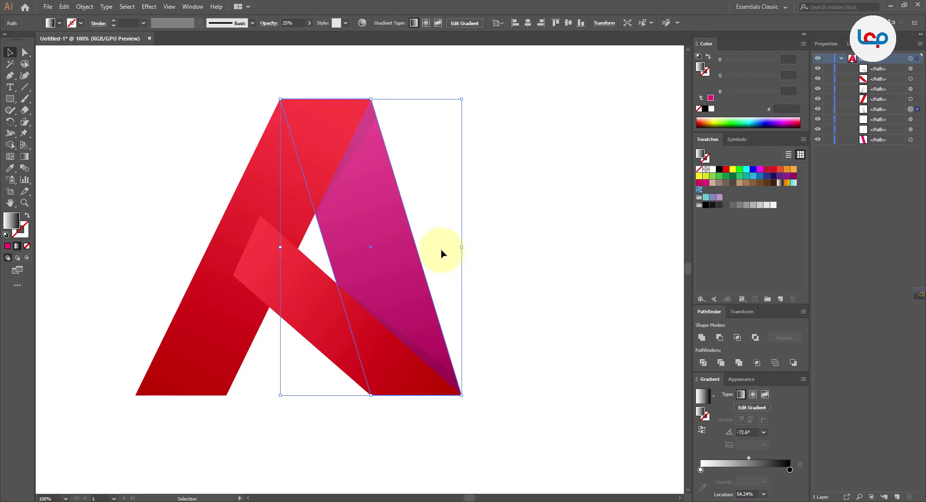
{"action": "left_click", "coordinate": [25, 156]}
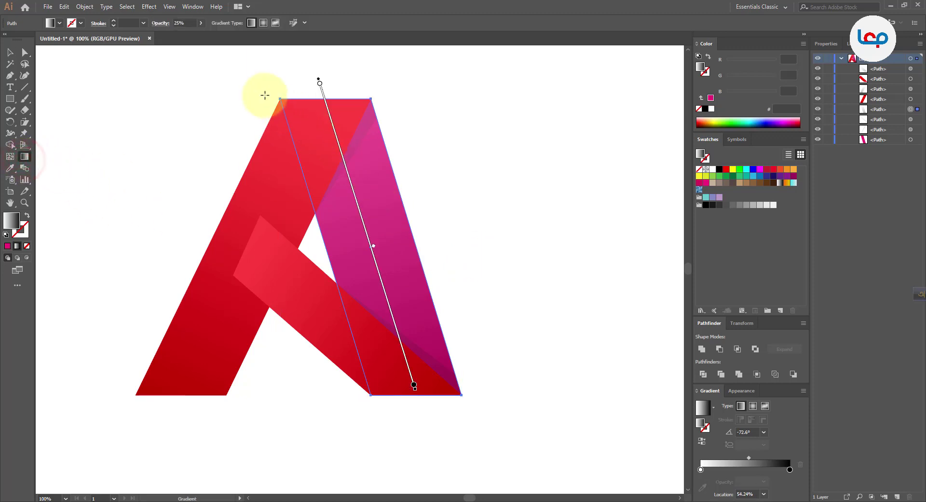
{"action": "mouse_move", "coordinate": [278, 99]}
{"action": "left_mouse_down"}
{"action": "mouse_move", "coordinate": [351, 190]}
{"action": "mouse_move", "coordinate": [477, 387]}
{"action": "mouse_move", "coordinate": [463, 397]}
{"action": "mouse_move", "coordinate": [589, 489]}
{"action": "mouse_move", "coordinate": [502, 440]}
{"action": "mouse_move", "coordinate": [563, 487]}
{"action": "mouse_move", "coordinate": [459, 348]}
{"action": "mouse_move", "coordinate": [513, 450]}
{"action": "mouse_move", "coordinate": [460, 357]}
{"action": "left_mouse_up"}
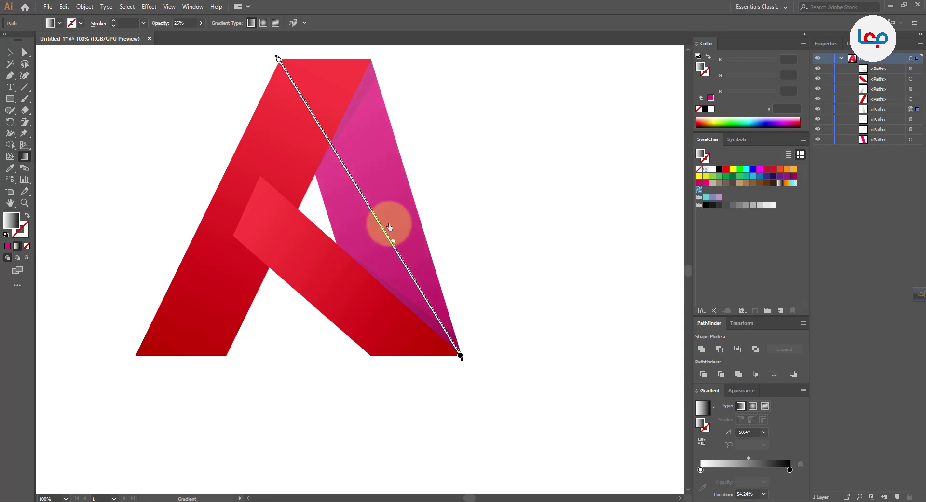
Shift the overlay gradient's midpoint toward the dark end, to about 83.17%, so the shading concentrates near the leg's lower tip
{"action": "left_click_drag", "start_coordinate": [423, 276], "coordinate": [465, 355]}
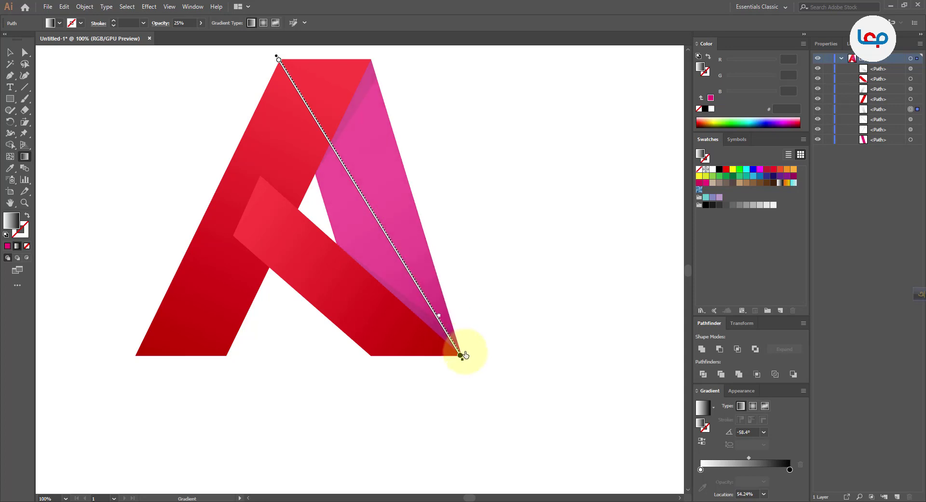
{"action": "mouse_move", "coordinate": [438, 315]}
{"action": "left_mouse_down"}
{"action": "mouse_move", "coordinate": [362, 176]}
{"action": "mouse_move", "coordinate": [432, 305]}
{"action": "left_mouse_up"}
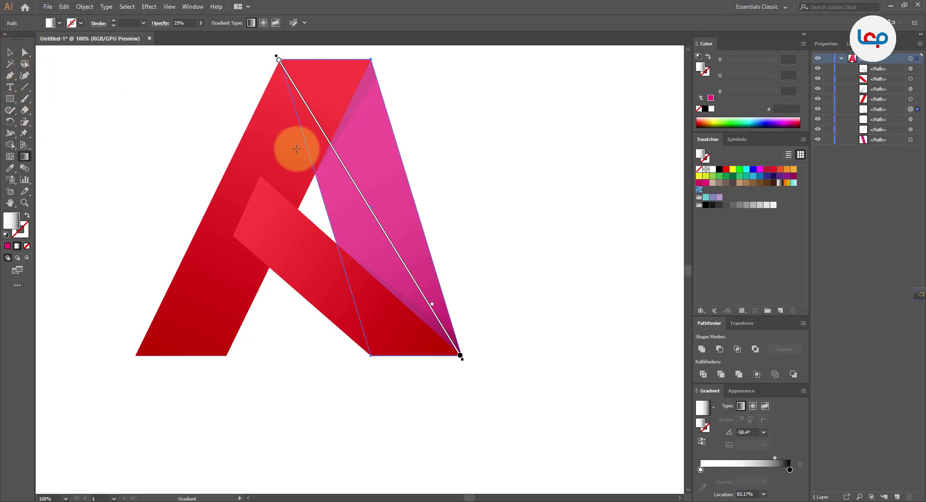
{"action": "mouse_move", "coordinate": [344, 166]}
{"action": "left_mouse_down"}
{"action": "mouse_move", "coordinate": [327, 132]}
{"action": "mouse_move", "coordinate": [347, 185]}
{"action": "mouse_move", "coordinate": [436, 161]}
{"action": "mouse_move", "coordinate": [476, 176]}
{"action": "mouse_move", "coordinate": [341, 228]}
{"action": "mouse_move", "coordinate": [342, 169]}
{"action": "left_mouse_up"}
{"action": "left_click", "coordinate": [8, 52]}
{"action": "key", "text": "ctrl+minus"}
{"action": "key", "text": "ctrl+minus"}
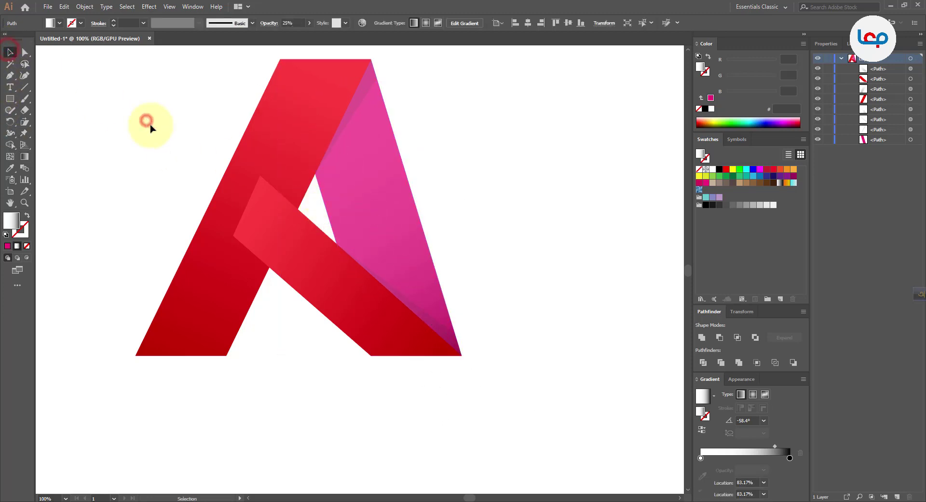
{"action": "left_click", "coordinate": [149, 124]}
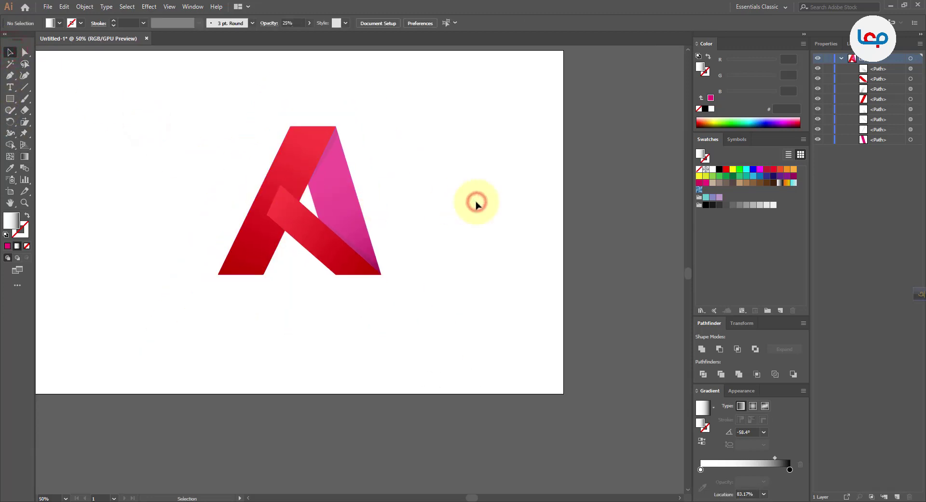
Move the translucent gradient overlay off the magenta leg onto the empty artboard beside the letter
{"action": "scroll", "coordinate": [341, 202], "scroll_direction": "up", "scroll_amount": 2}
{"action": "left_click", "coordinate": [345, 197]}
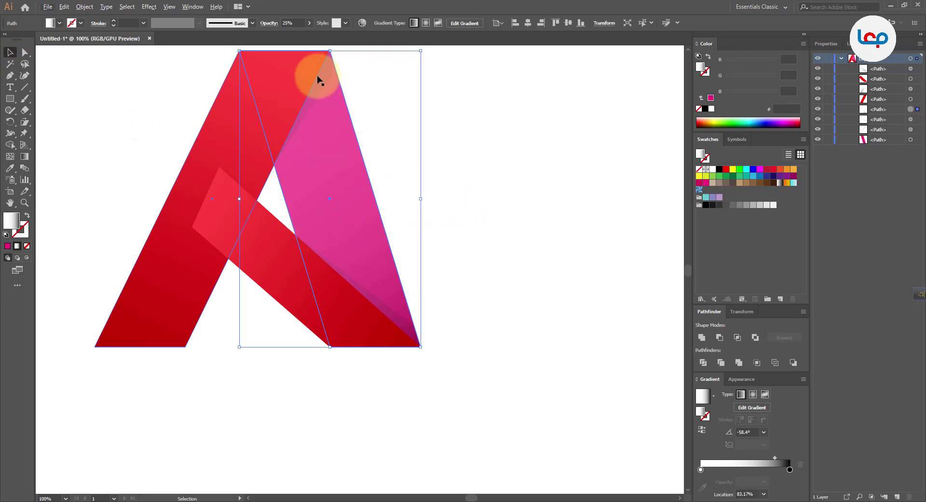
{"action": "left_click_drag", "start_coordinate": [339, 198], "coordinate": [479, 201]}
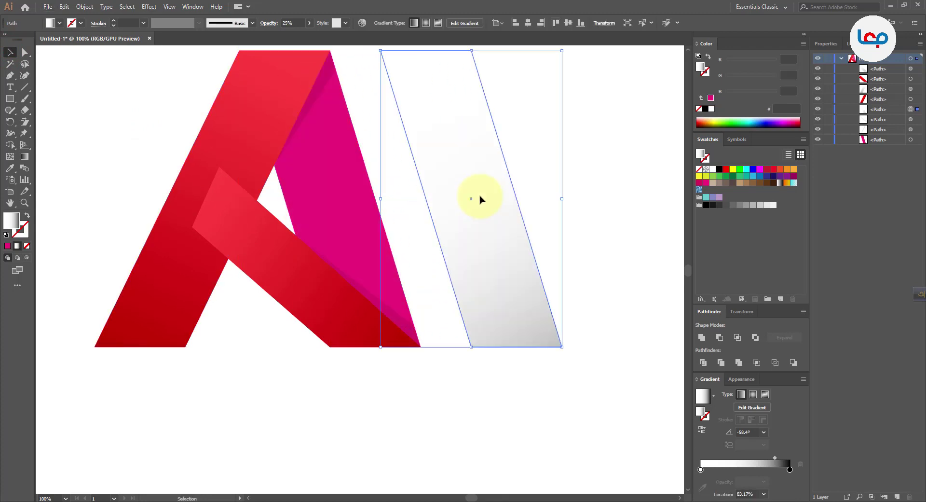
{"action": "left_click", "coordinate": [366, 140]}
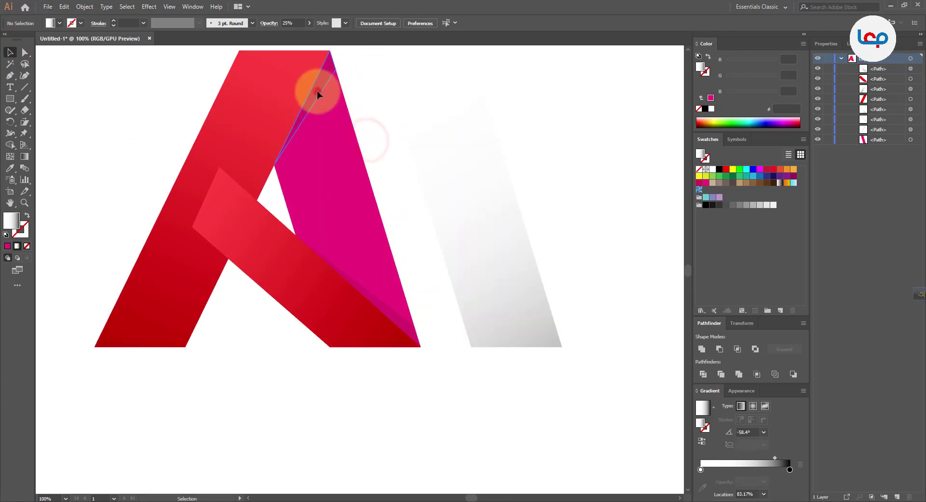
Select both translucent black fold shadows on the magenta leg and move them together to the right of the gradient overlay
{"action": "left_click", "coordinate": [317, 91]}
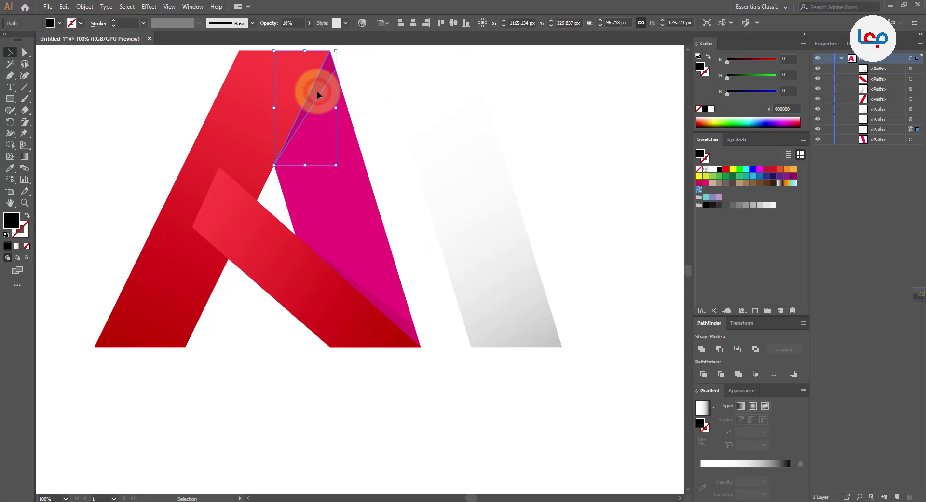
{"action": "left_click", "coordinate": [386, 311], "text": "shift"}
{"action": "left_click_drag", "start_coordinate": [297, 126], "coordinate": [581, 149]}
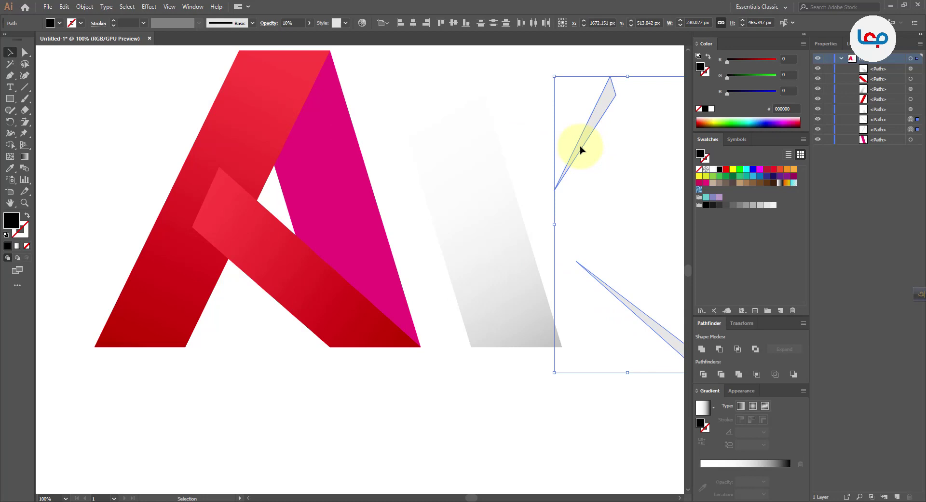
{"action": "left_click", "coordinate": [391, 399]}
Move the gradient overlay back onto the magenta leg to preview it without the fold shadows
{"action": "left_click_drag", "start_coordinate": [479, 284], "coordinate": [340, 289]}
{"action": "left_click", "coordinate": [359, 375]}
{"action": "key", "text": "ctrl+minus"}
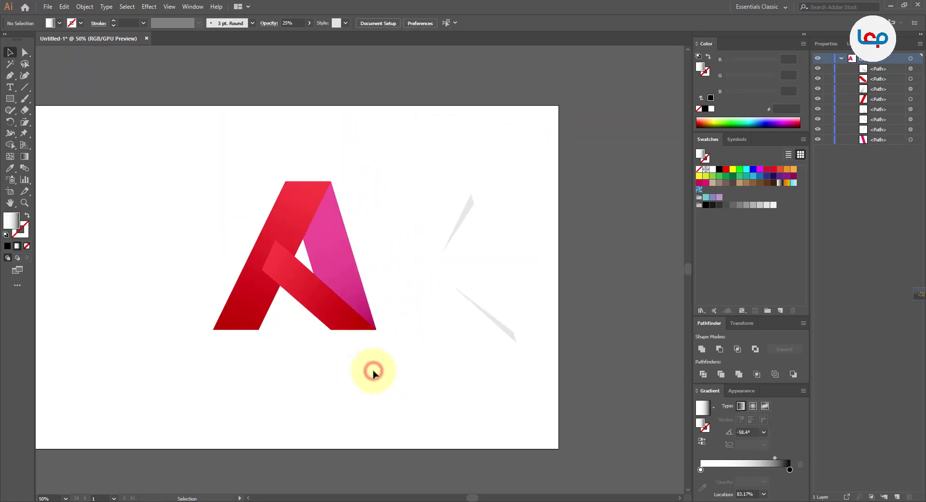
{"action": "scroll", "coordinate": [352, 269], "scroll_direction": "up", "scroll_amount": 1}
Move the gradient overlay aside again and fill the magenta leg with light grey #E6E6E6
{"action": "left_click_drag", "start_coordinate": [352, 268], "coordinate": [421, 278]}
{"action": "left_click", "coordinate": [337, 258]}
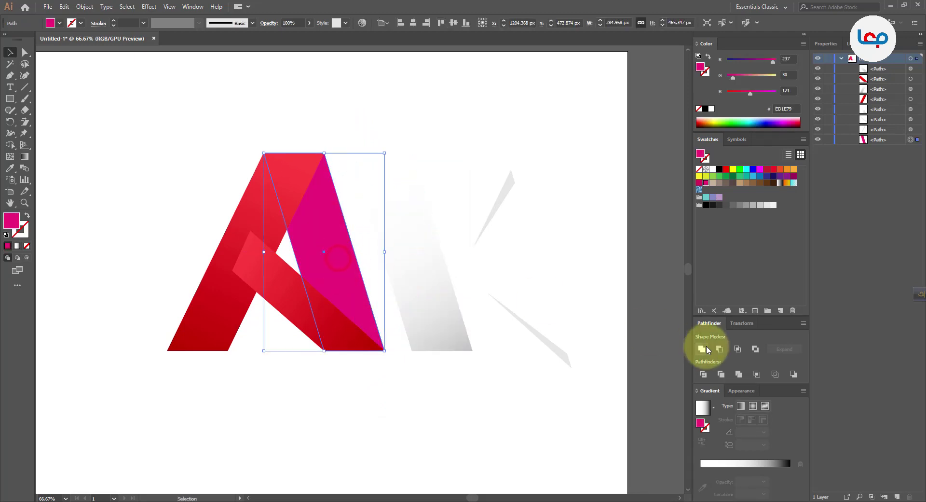
{"action": "left_click", "coordinate": [767, 205]}
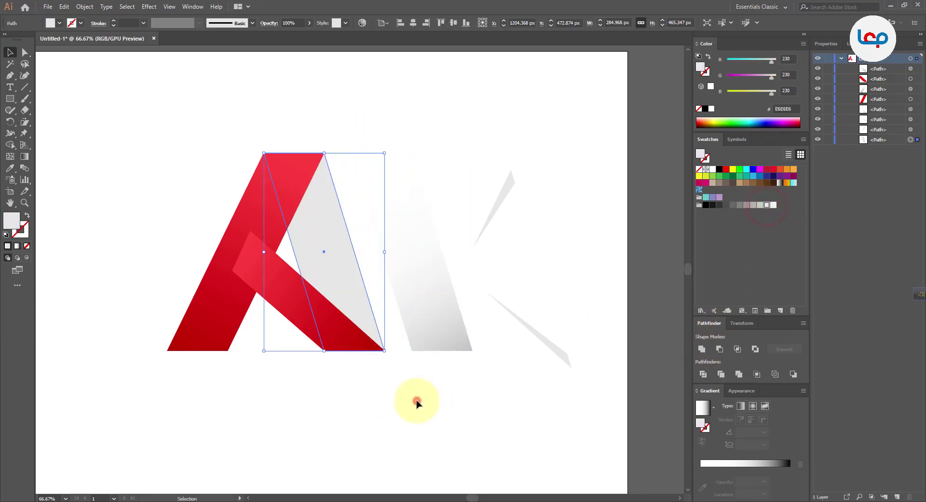
{"action": "left_click", "coordinate": [417, 402]}
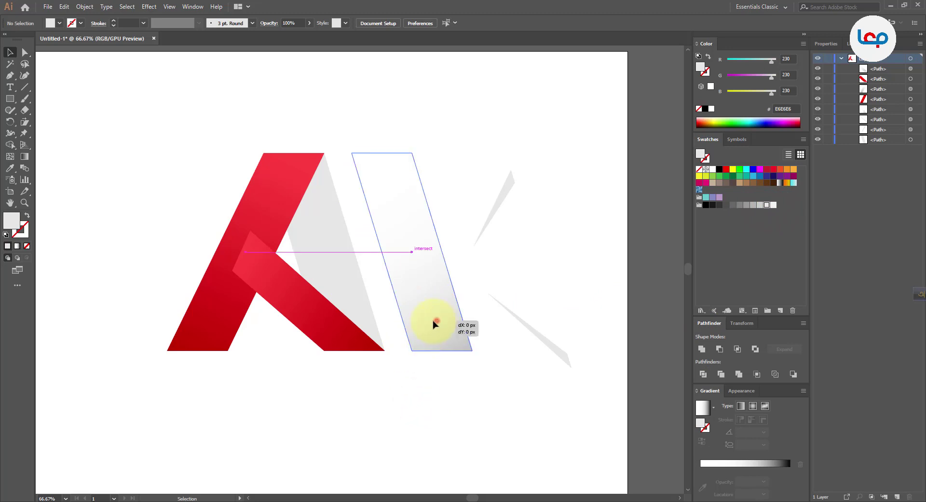
Place the gradient overlay exactly over the letter's right leg and deselect it to check the shading
{"action": "left_click_drag", "start_coordinate": [433, 324], "coordinate": [367, 348]}
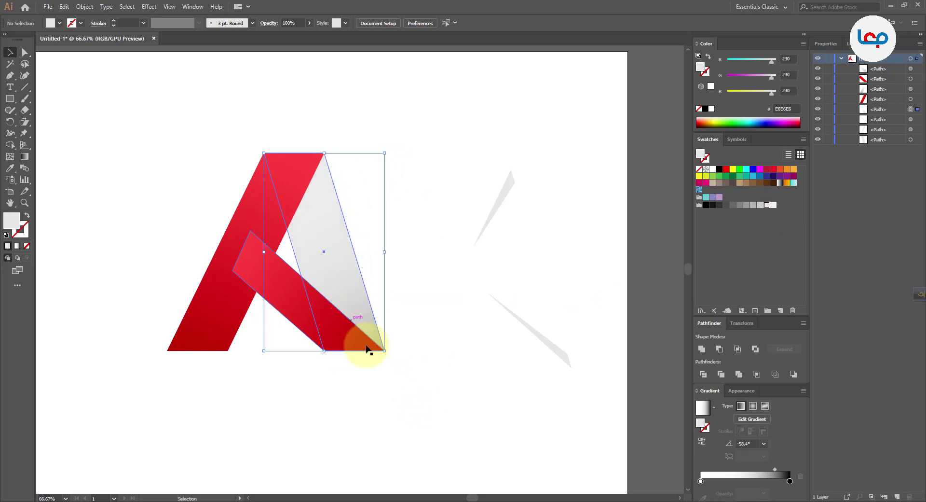
{"action": "left_click", "coordinate": [394, 385]}
{"action": "scroll", "coordinate": [368, 372], "scroll_direction": "down", "scroll_amount": 1}
{"action": "scroll", "coordinate": [366, 373], "scroll_direction": "up", "scroll_amount": 2}
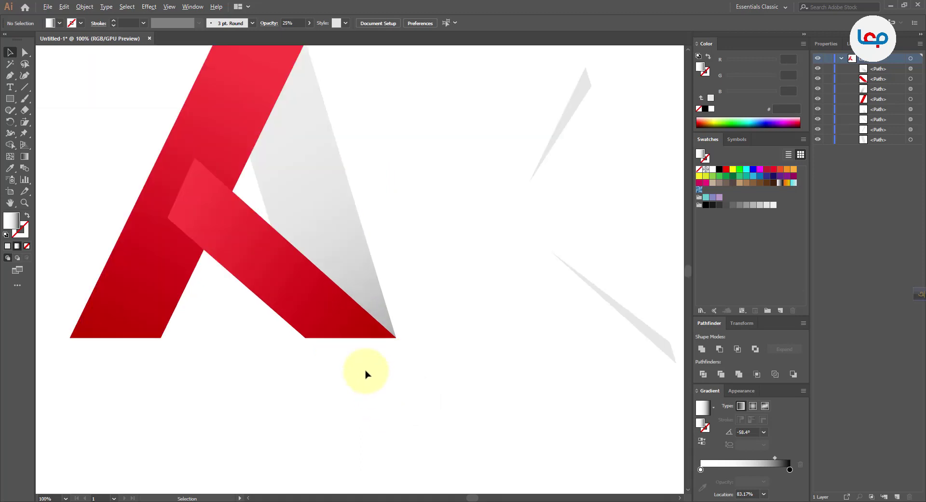
{"action": "scroll", "coordinate": [352, 391], "scroll_direction": "down", "scroll_amount": 1}
{"action": "scroll", "coordinate": [389, 273], "scroll_direction": "up", "scroll_amount": 1}
Slide the gradient overlay off the right leg and fill the leg with the darker grey #CCCCCC
{"action": "left_click", "coordinate": [331, 283]}
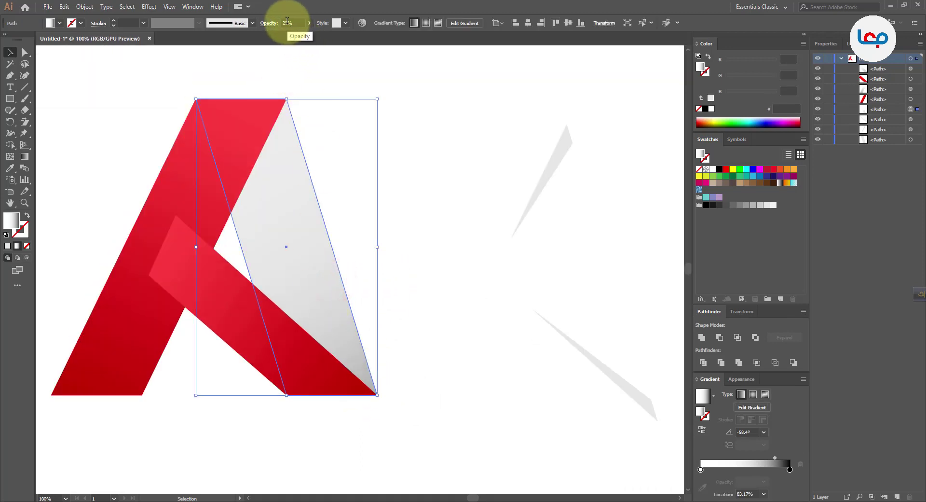
{"action": "left_click_drag", "start_coordinate": [291, 248], "coordinate": [428, 247]}
{"action": "left_click", "coordinate": [305, 257]}
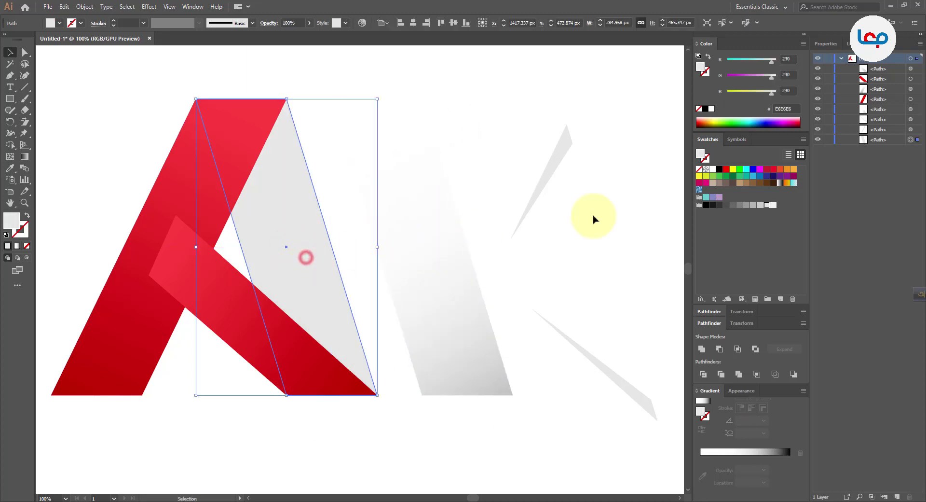
{"action": "left_click", "coordinate": [760, 205]}
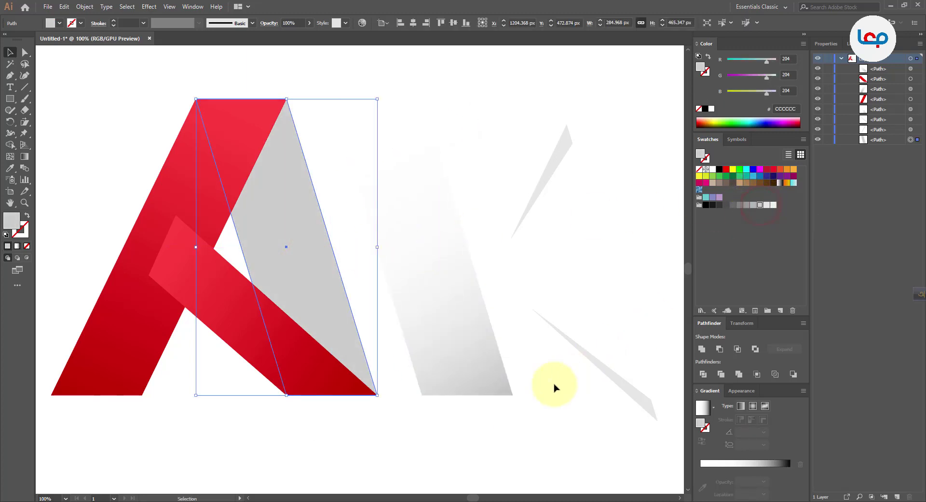
{"action": "left_click", "coordinate": [538, 391]}
Return the gradient overlay to its position over the #CCCCCC leg and check the letter at different magnifications
{"action": "key", "text": "ctrl+minus"}
{"action": "left_click_drag", "start_coordinate": [462, 334], "coordinate": [389, 334]}
{"action": "left_click", "coordinate": [459, 340]}
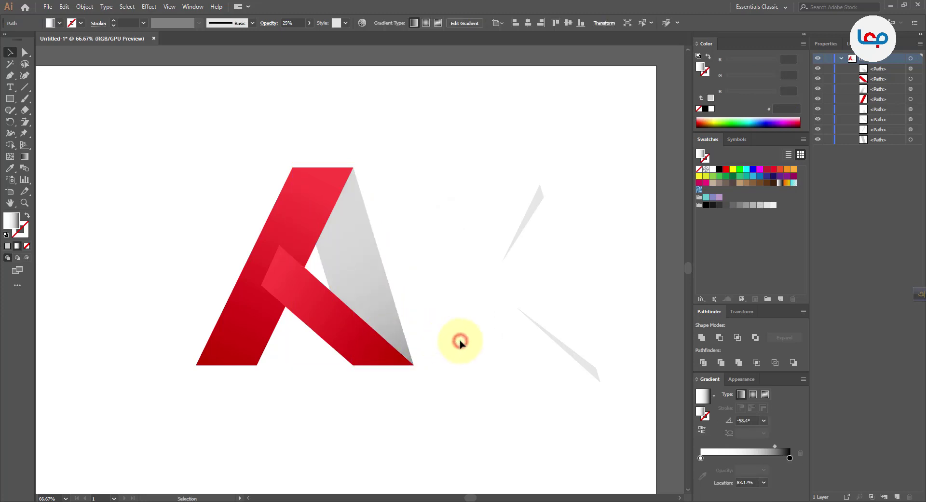
{"action": "key", "text": "ctrl+minus"}
{"action": "key", "text": "ctrl+plus"}
{"action": "key", "text": "ctrl+plus"}
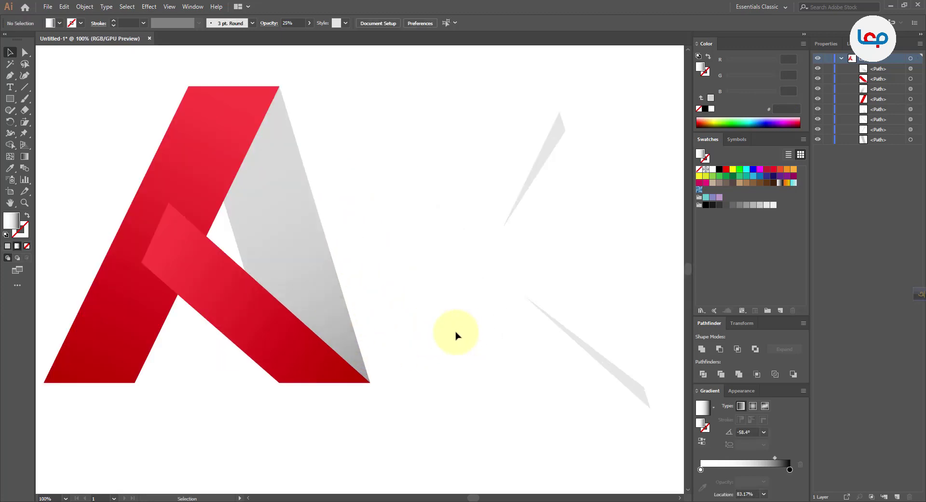
{"action": "scroll", "coordinate": [454, 324], "scroll_direction": "down", "scroll_amount": 1}
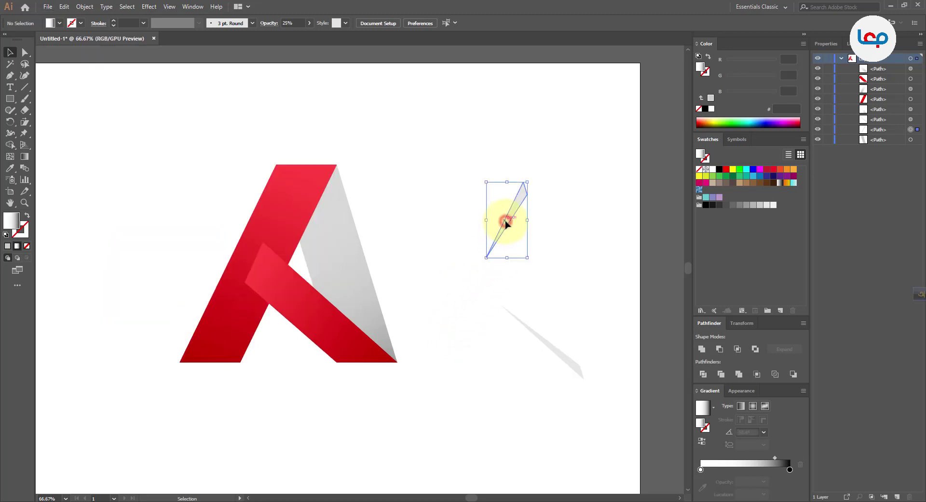
Group the two fold shadow shapes lying beside the letter
{"action": "left_click_drag", "start_coordinate": [571, 179], "coordinate": [483, 393]}
{"action": "right_click", "coordinate": [522, 320]}
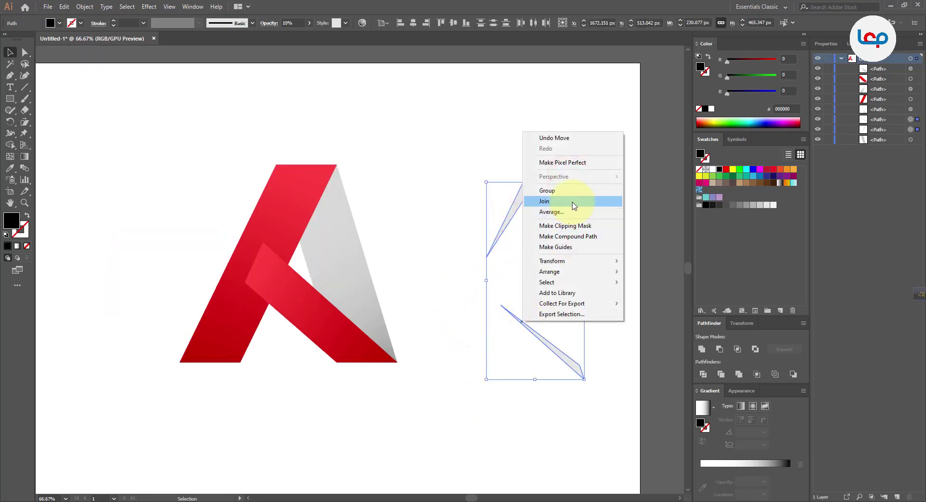
{"action": "left_click", "coordinate": [558, 190]}
{"action": "left_click", "coordinate": [410, 238]}
Slide the gradient overlay aside and fit the grouped fold shadows back onto the grey leg along the red bars' edges
{"action": "left_click_drag", "start_coordinate": [358, 276], "coordinate": [438, 281]}
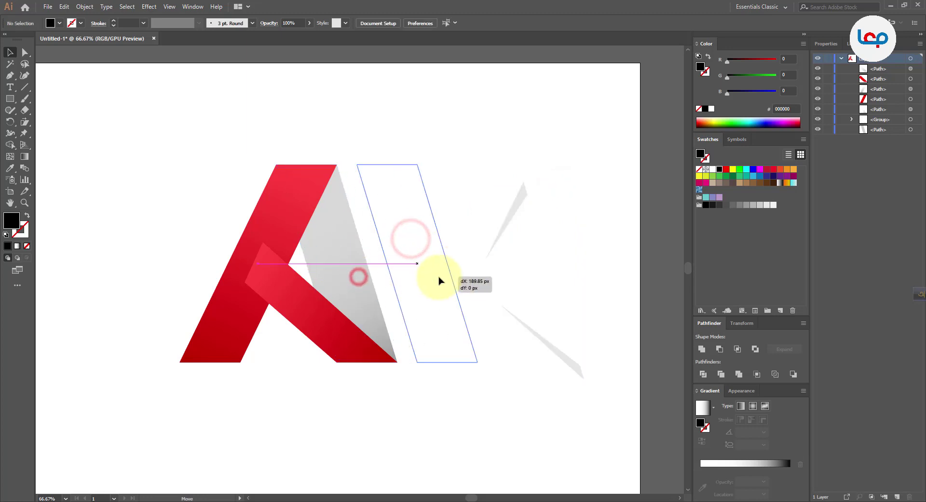
{"action": "left_click", "coordinate": [568, 197]}
{"action": "left_click_drag", "start_coordinate": [532, 333], "coordinate": [356, 317]}
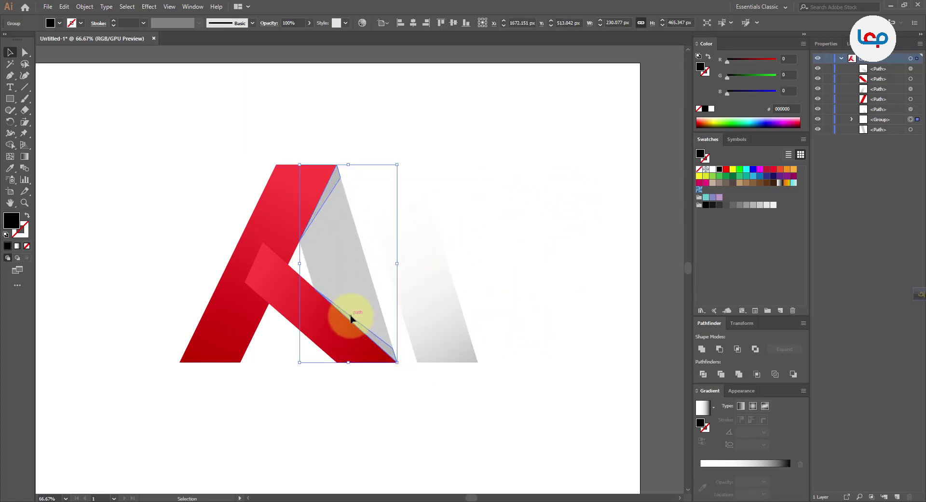
{"action": "left_click", "coordinate": [460, 419]}
Move the gradient overlay back over the grey leg and its fold shadows, aligned with the leg's outline
{"action": "left_click_drag", "start_coordinate": [446, 339], "coordinate": [363, 334]}
{"action": "left_click", "coordinate": [489, 341]}
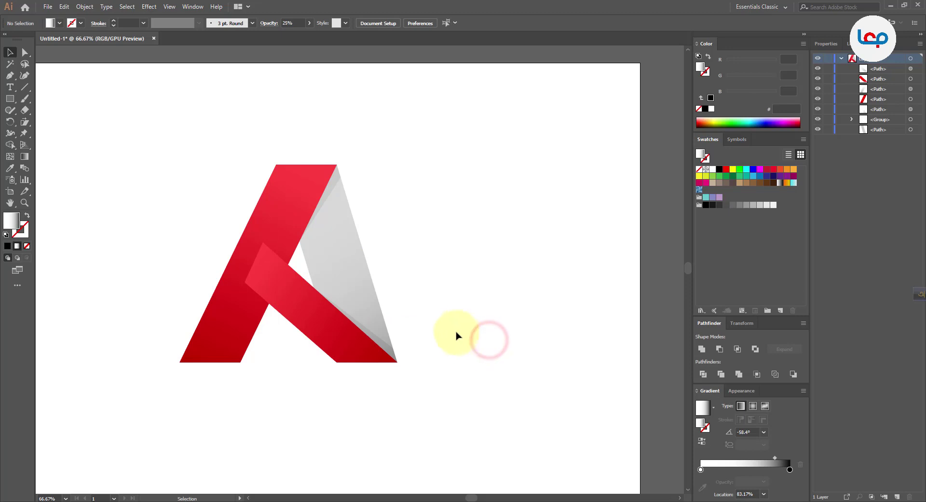
{"action": "scroll", "coordinate": [456, 334], "scroll_direction": "down", "scroll_amount": 1}
{"action": "scroll", "coordinate": [297, 364], "scroll_direction": "up", "scroll_amount": 1}
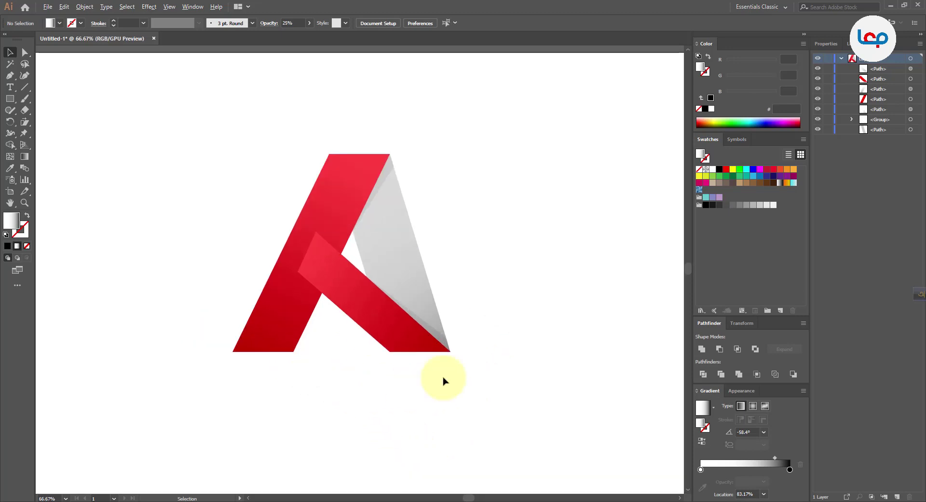
{"action": "scroll", "coordinate": [472, 271], "scroll_direction": "up", "scroll_amount": 1}
{"action": "scroll", "coordinate": [471, 282], "scroll_direction": "up", "scroll_amount": 2}
{"action": "left_click_drag", "start_coordinate": [381, 304], "coordinate": [452, 319]}
{"action": "scroll", "coordinate": [446, 275], "scroll_direction": "down", "scroll_amount": 1}
{"action": "left_click_drag", "start_coordinate": [481, 289], "coordinate": [480, 280]}
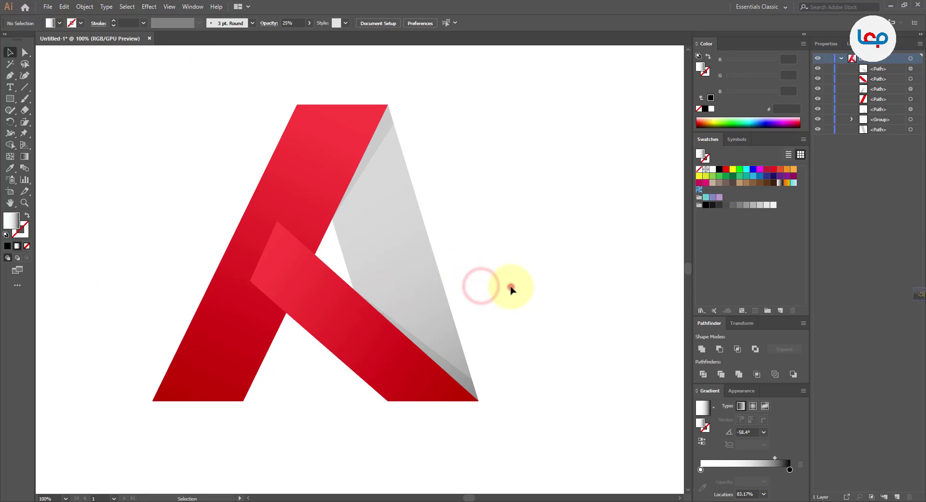
{"action": "left_click_drag", "start_coordinate": [427, 304], "coordinate": [403, 309]}
{"action": "left_click", "coordinate": [548, 310]}
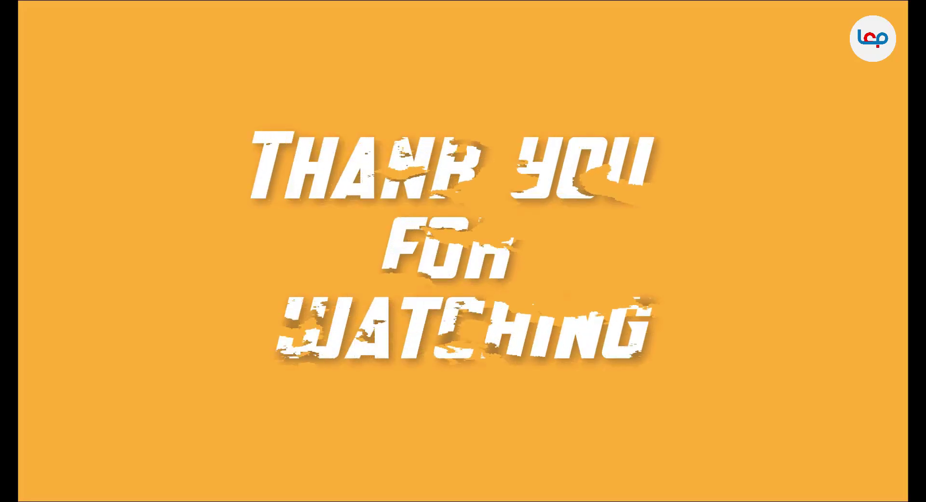